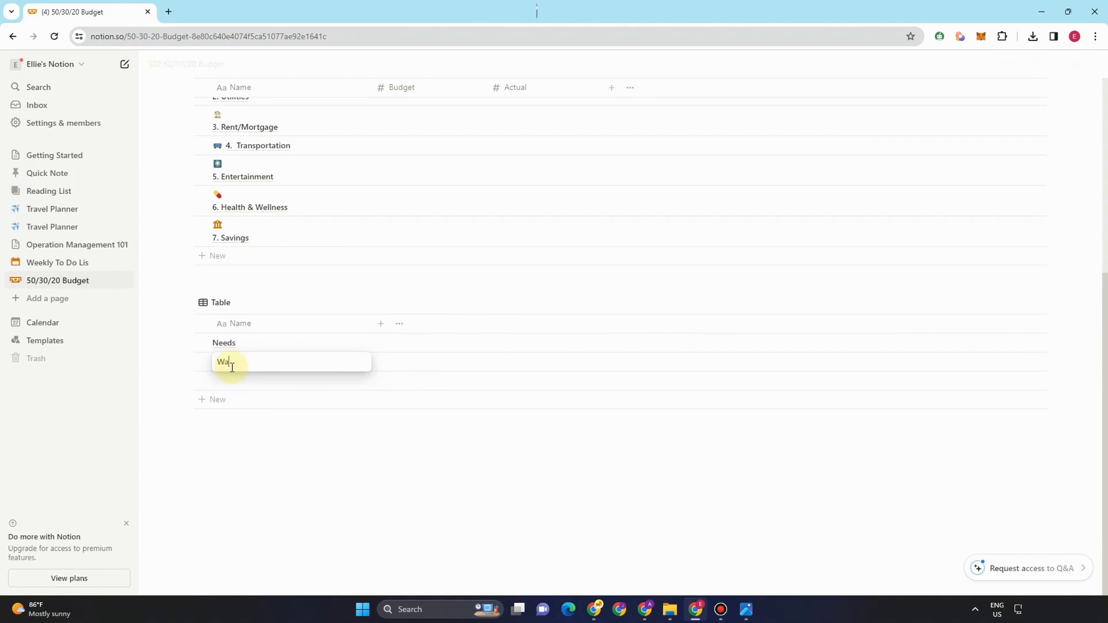
Step: Name the third row of the lower table Savings and add a fork-and-knife icon to the Needs row's page
left_click(233, 386)
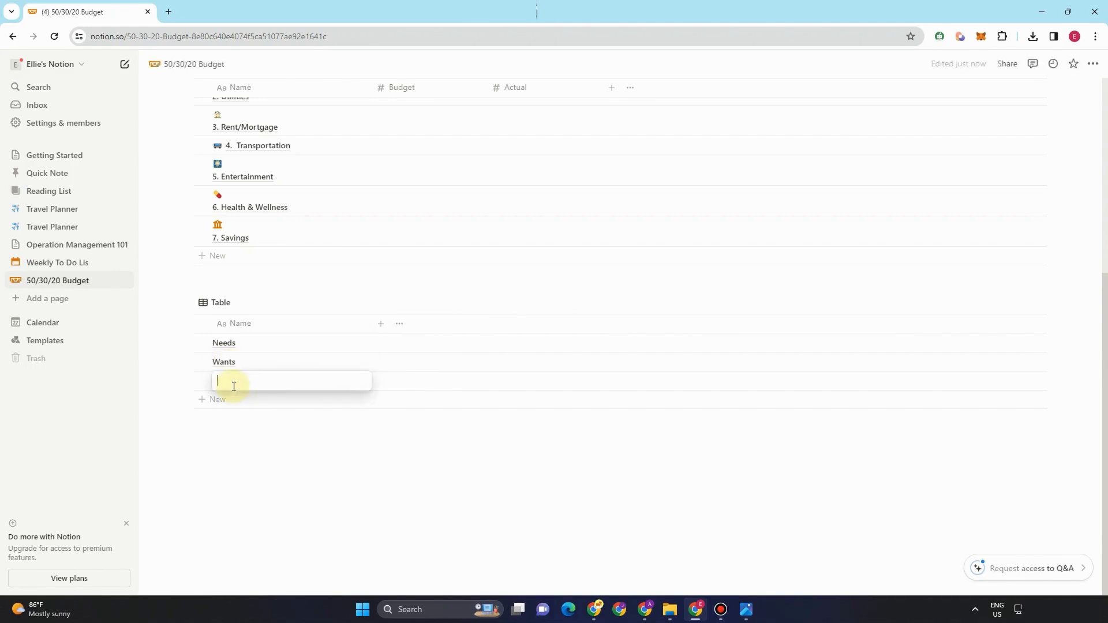
type("Savings")
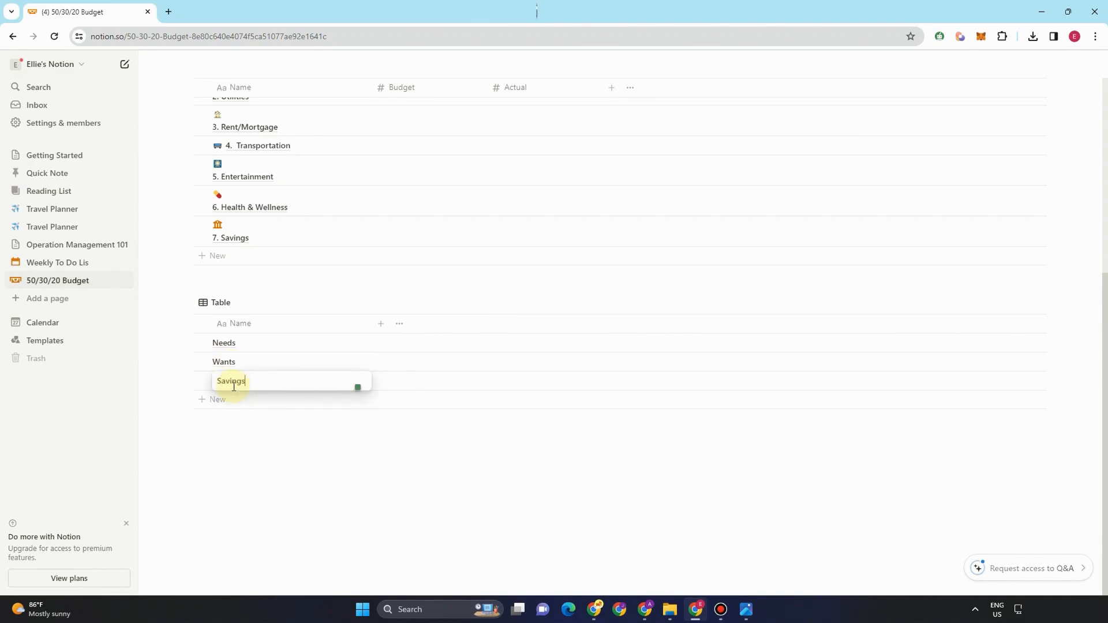
key("Escape")
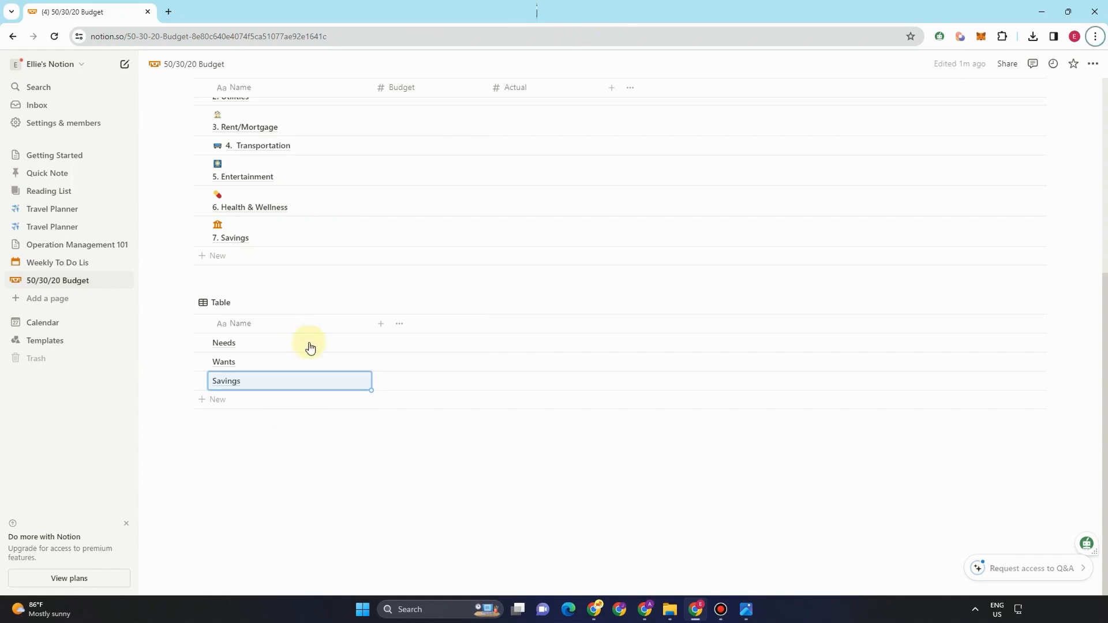
left_click(364, 342)
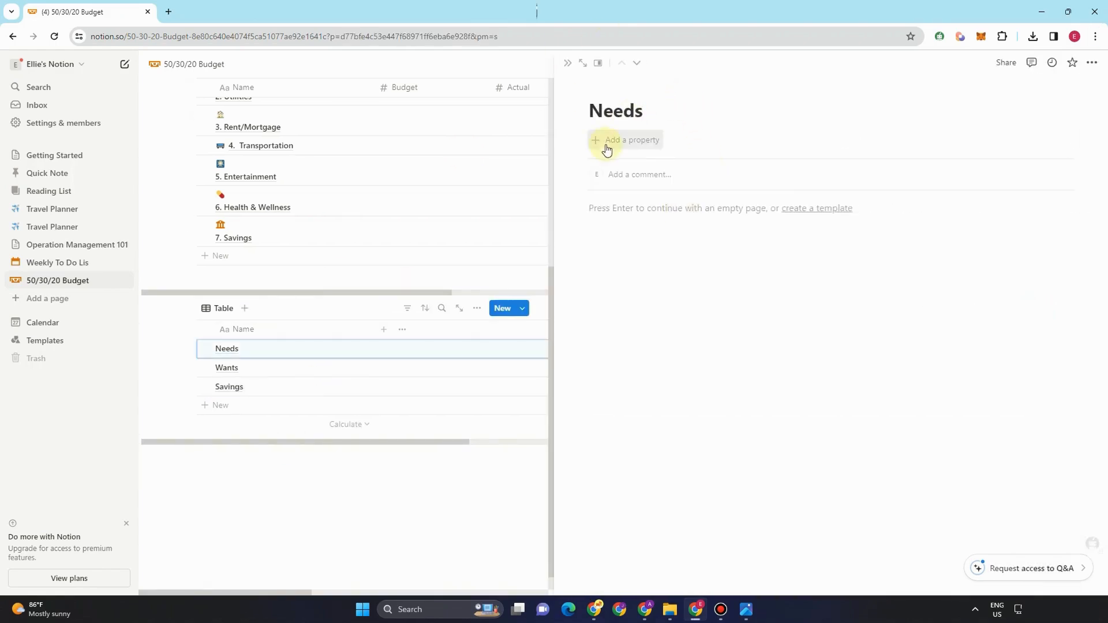
left_click(600, 88)
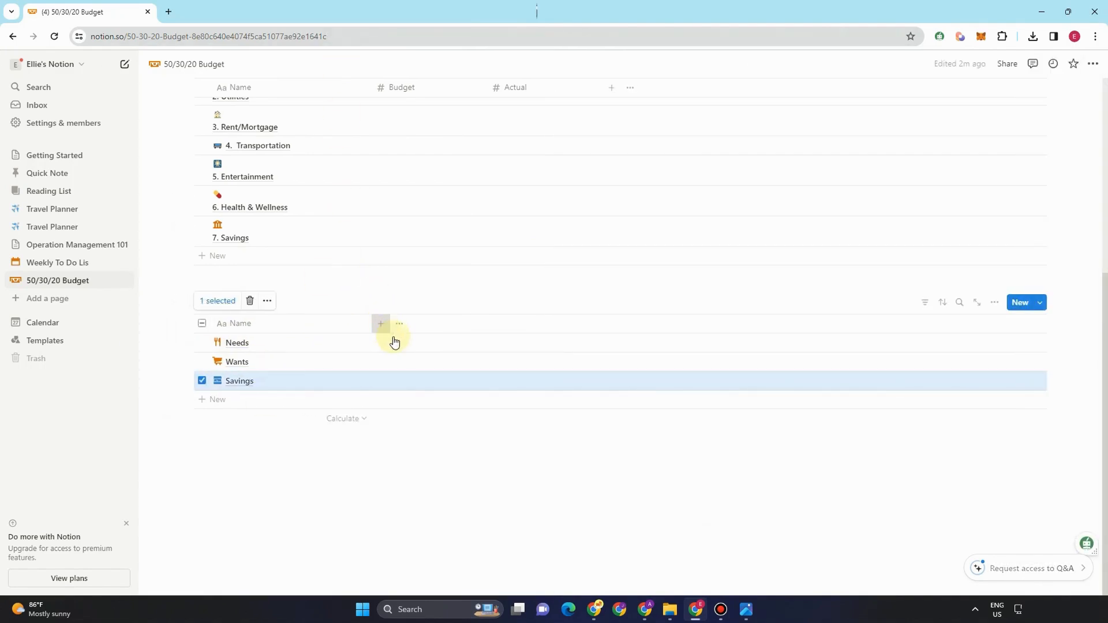
Step: Add a Number property named "Income %" to the lower table and set its number format to Percent
left_click(380, 323)
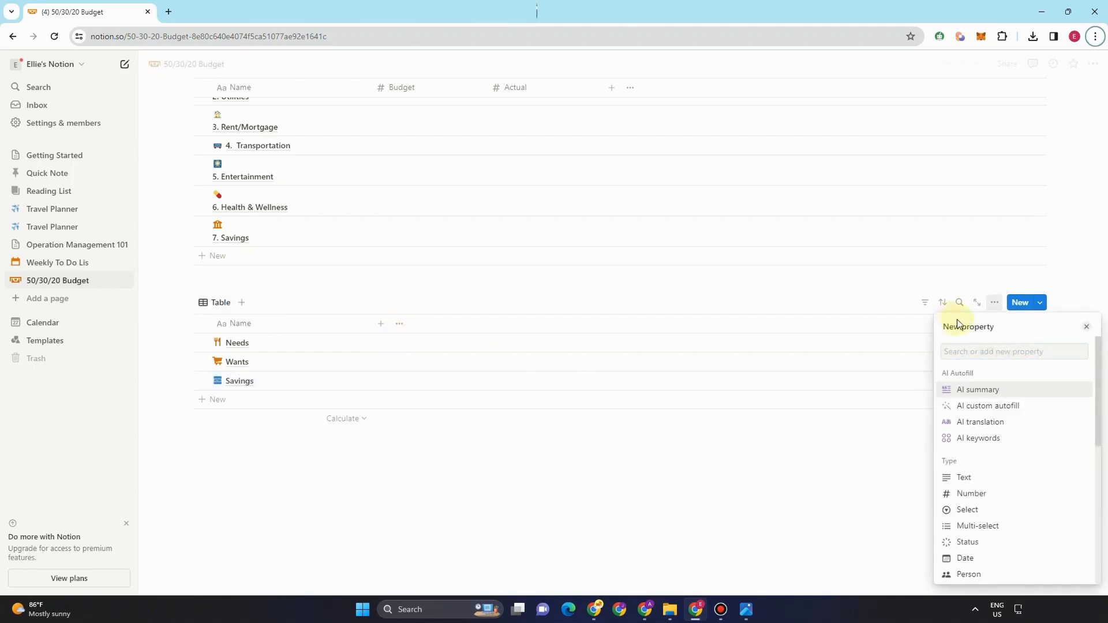
left_click(983, 352)
type("numb")
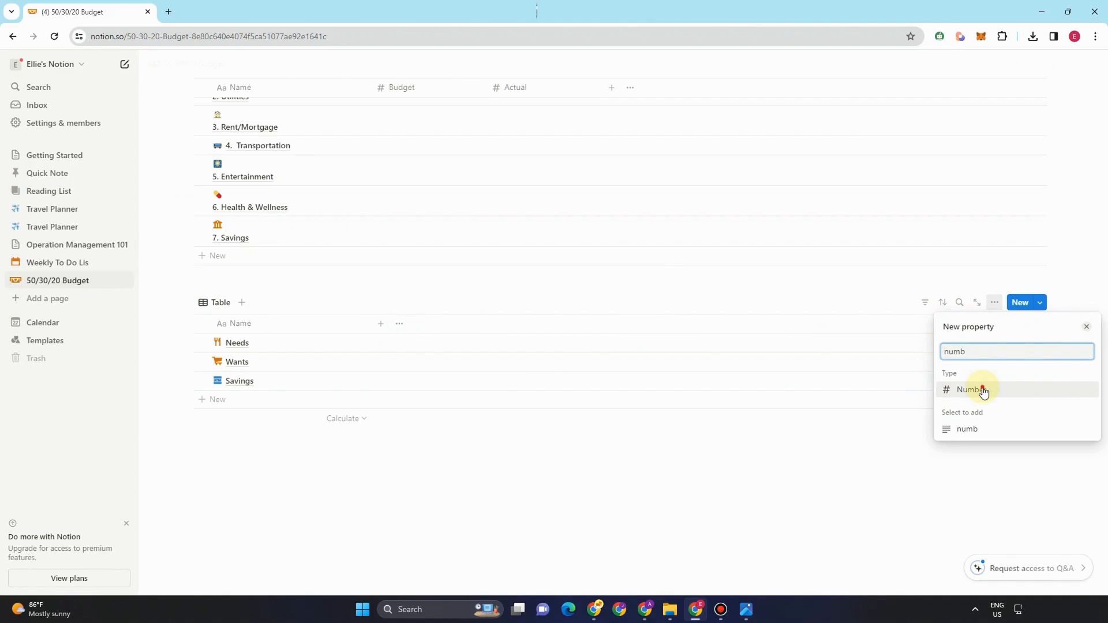
left_click(983, 390)
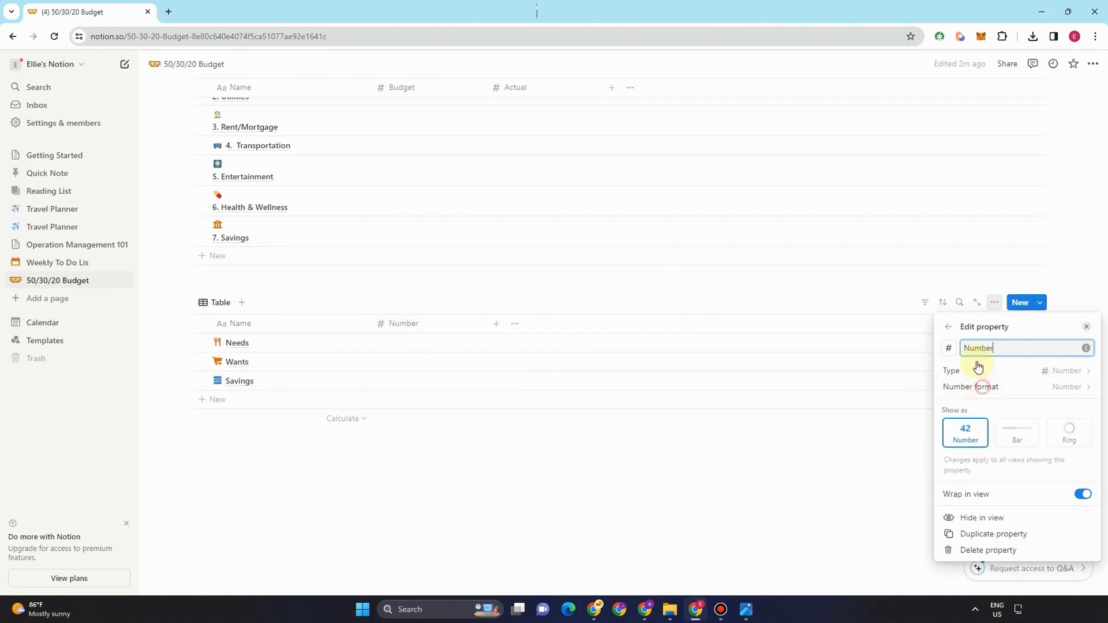
left_click_drag(1014, 349, 973, 345)
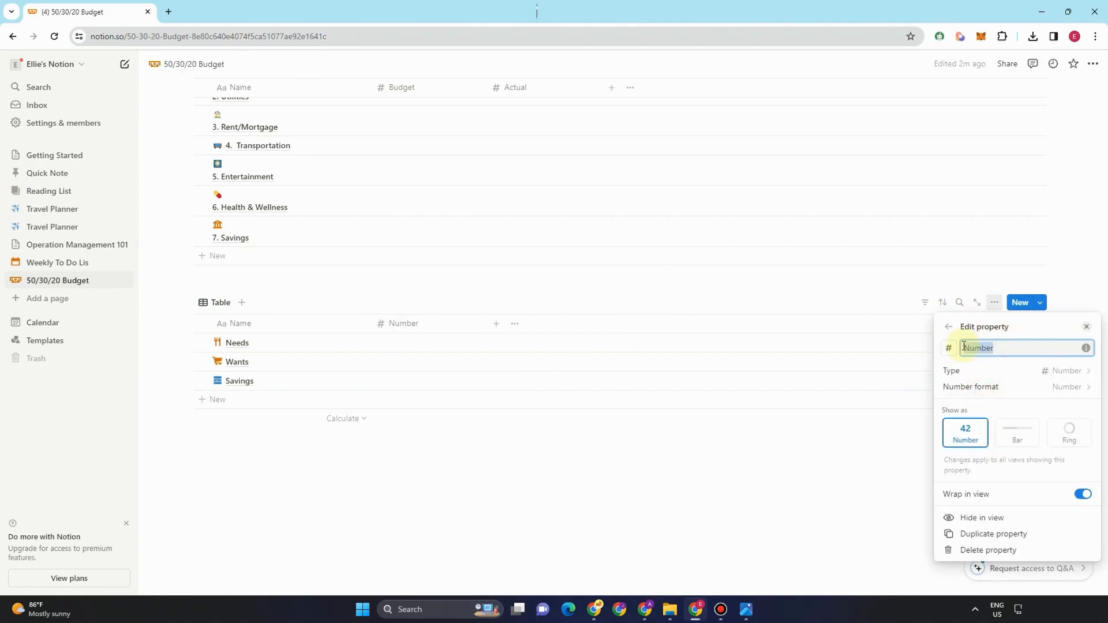
type("Income %")
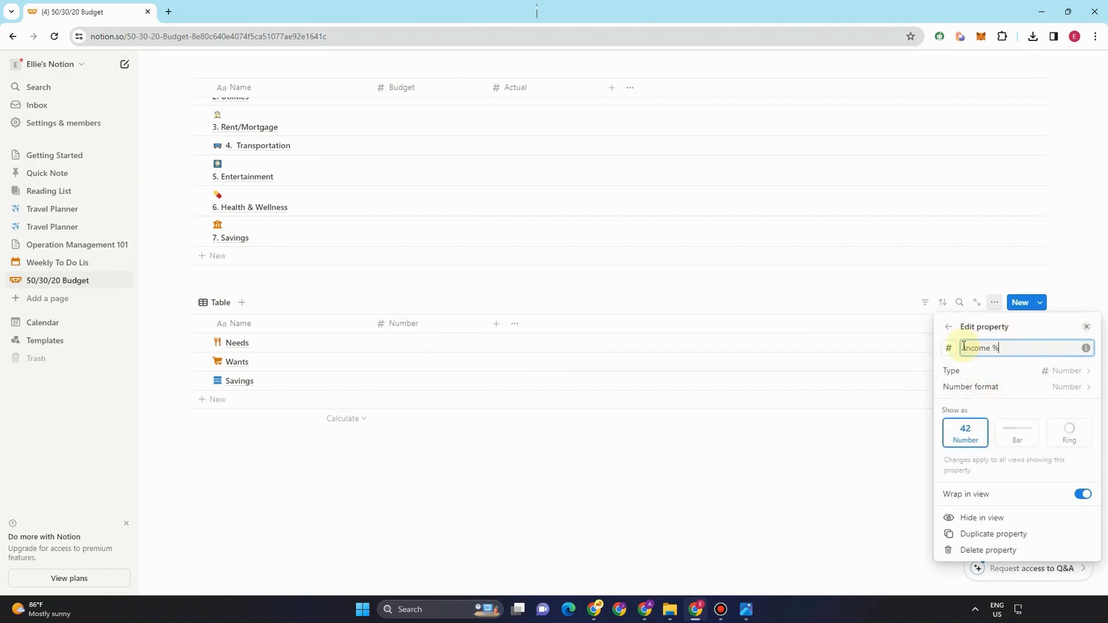
left_click(974, 390)
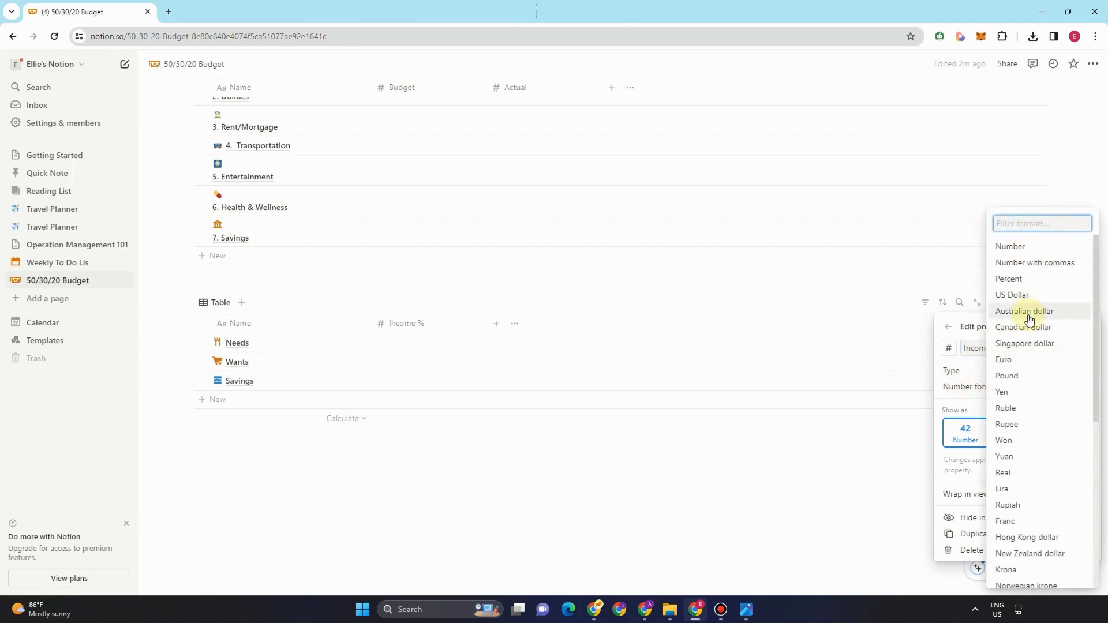
left_click(1013, 280)
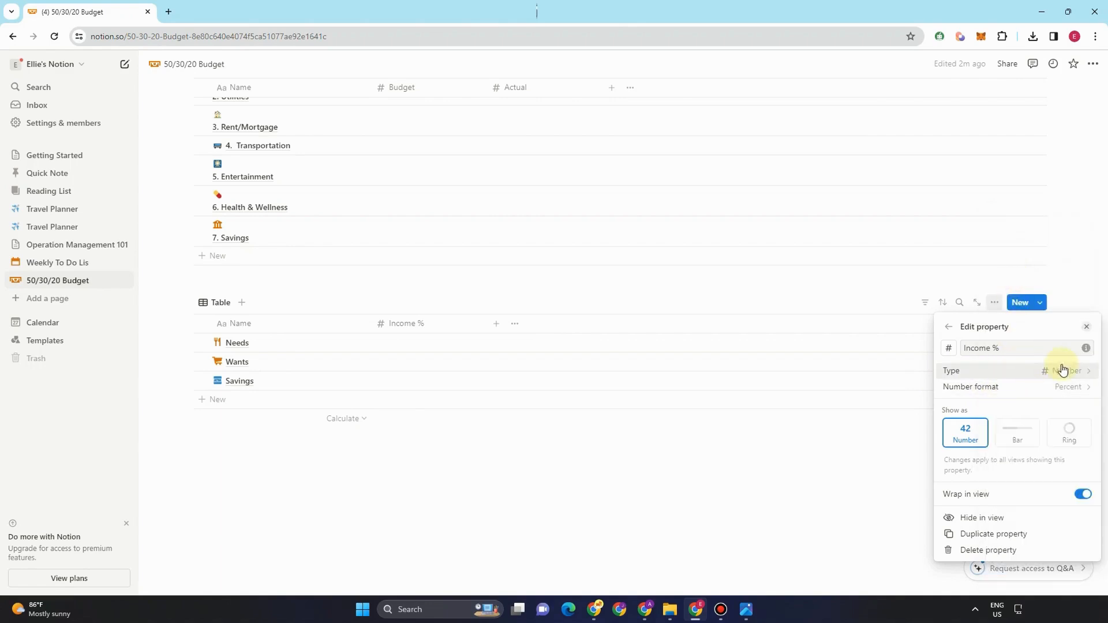
Step: Change the Income % property's icon to the donut chart, searching the icons for "chart"
left_click(948, 348)
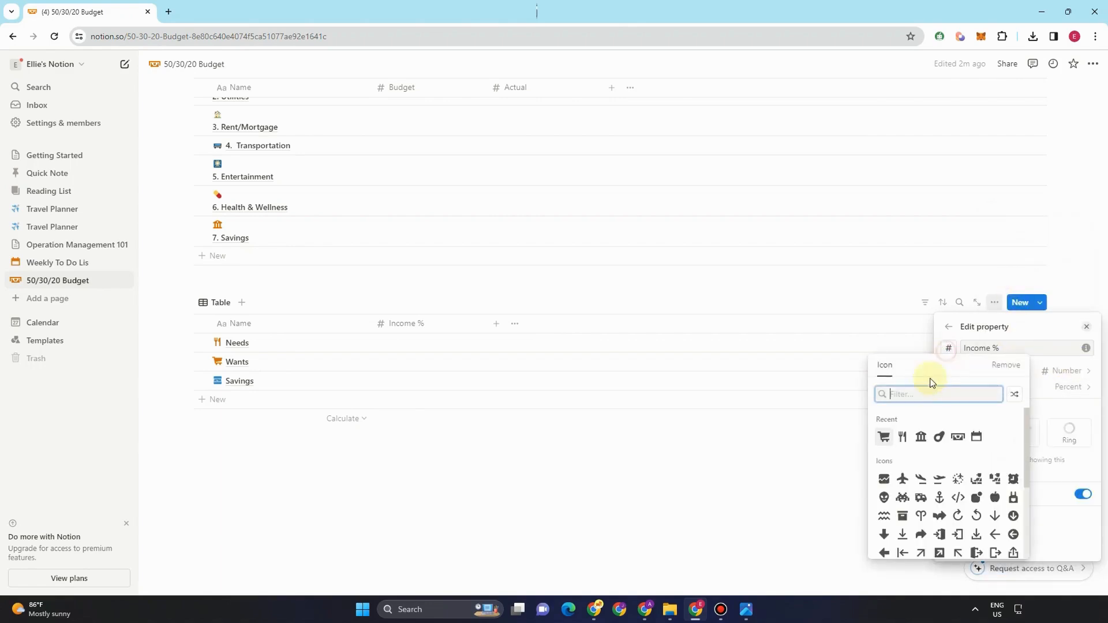
type("chs")
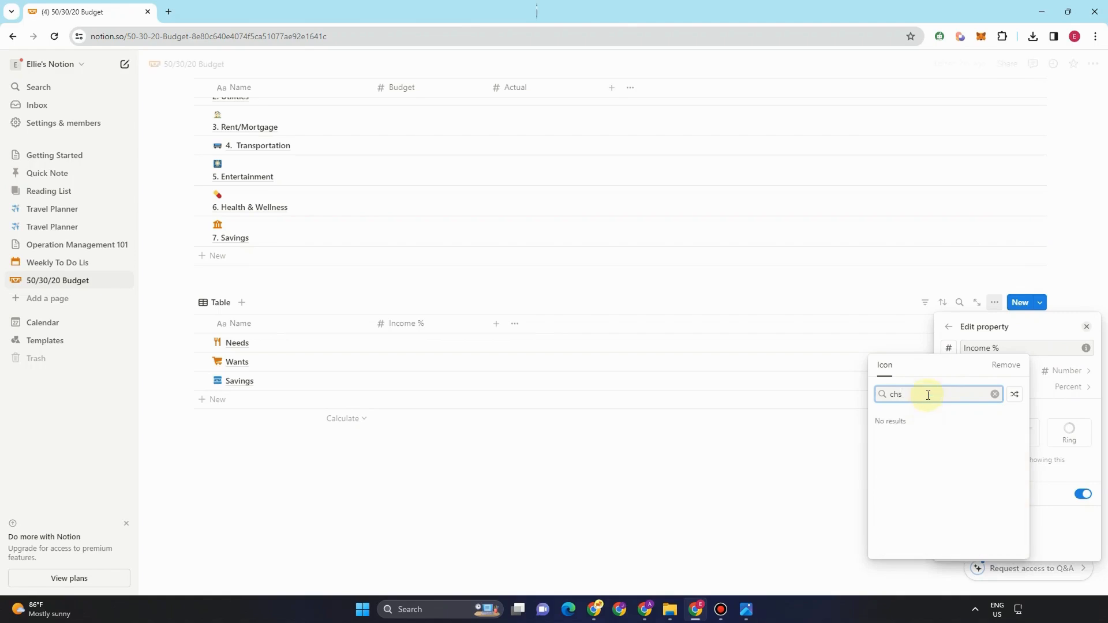
key("BackSpace")
type("art")
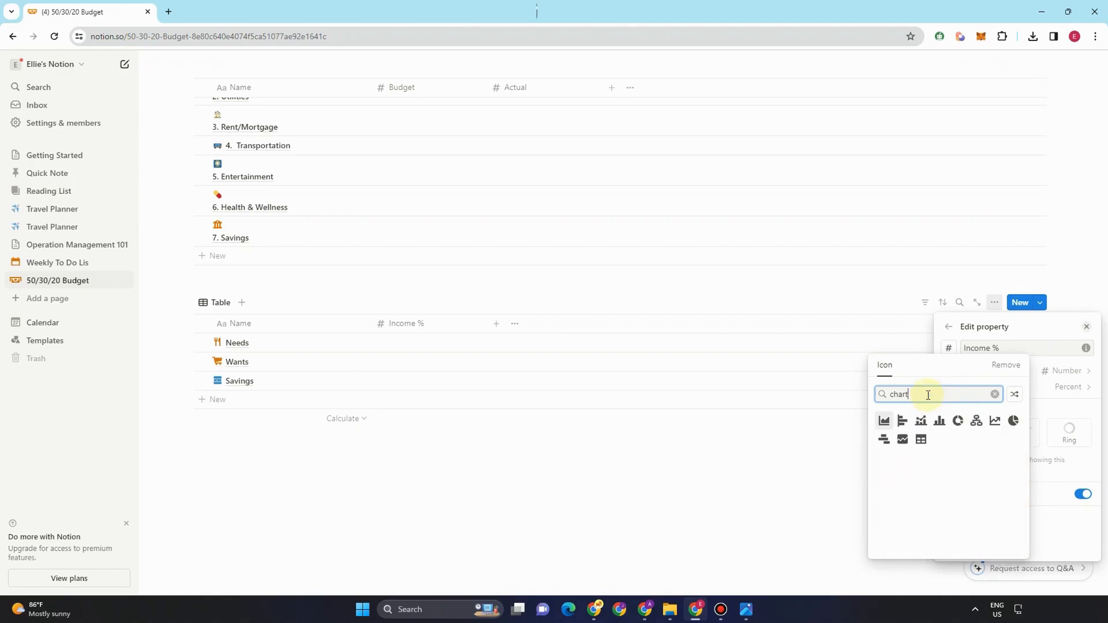
left_click(959, 422)
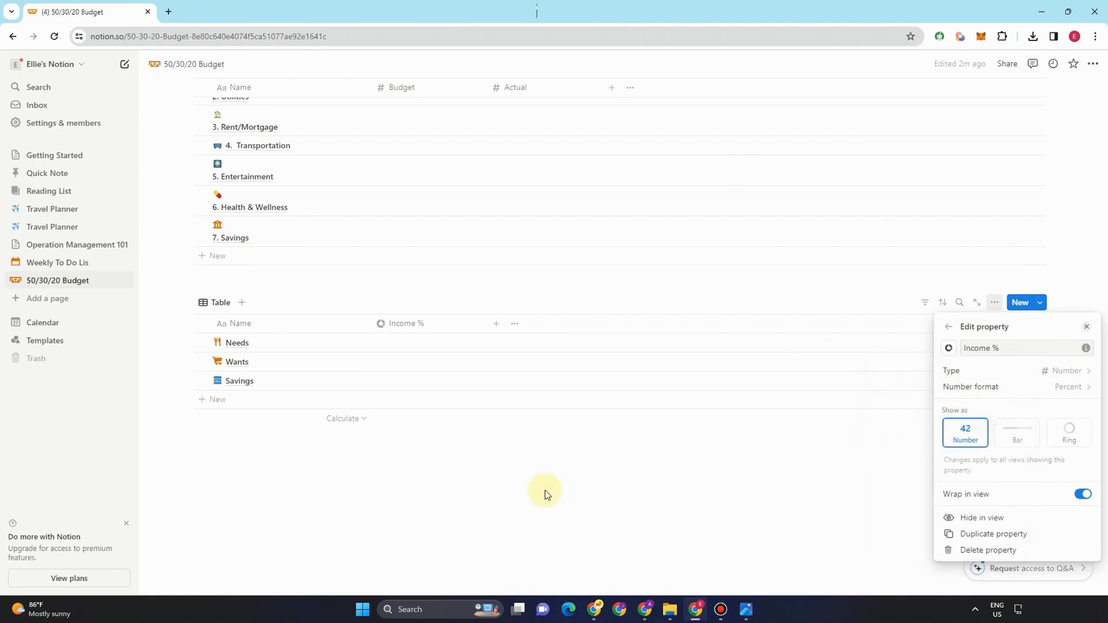
left_click(517, 464)
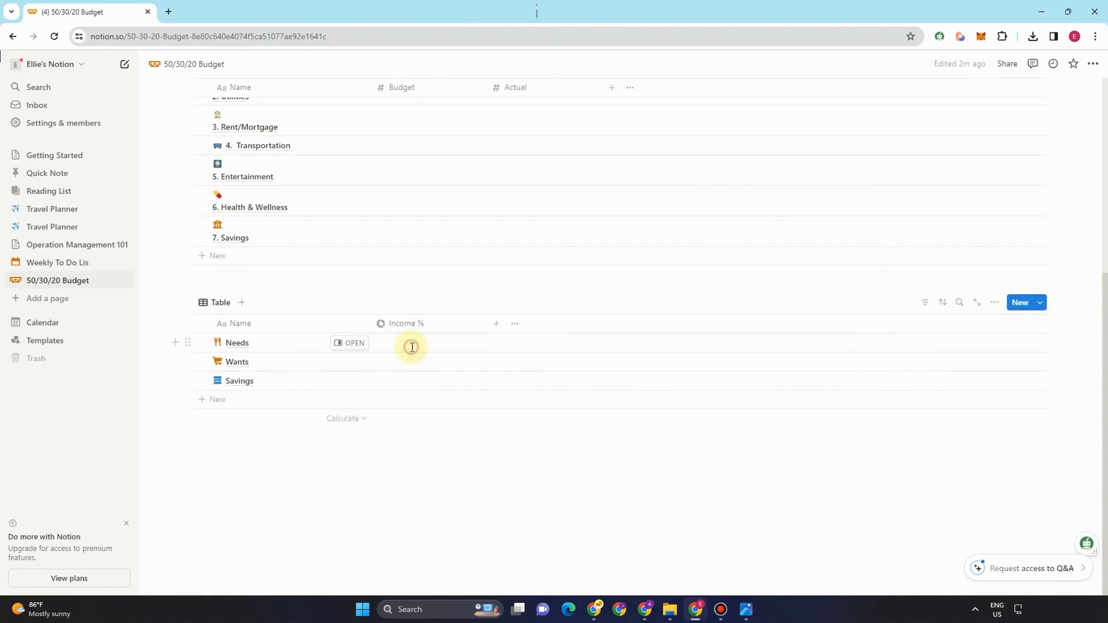
Step: Fill the Income % column with 50 for Needs, 30 for Wants and 20 for Savings
left_click(412, 347)
type("50")
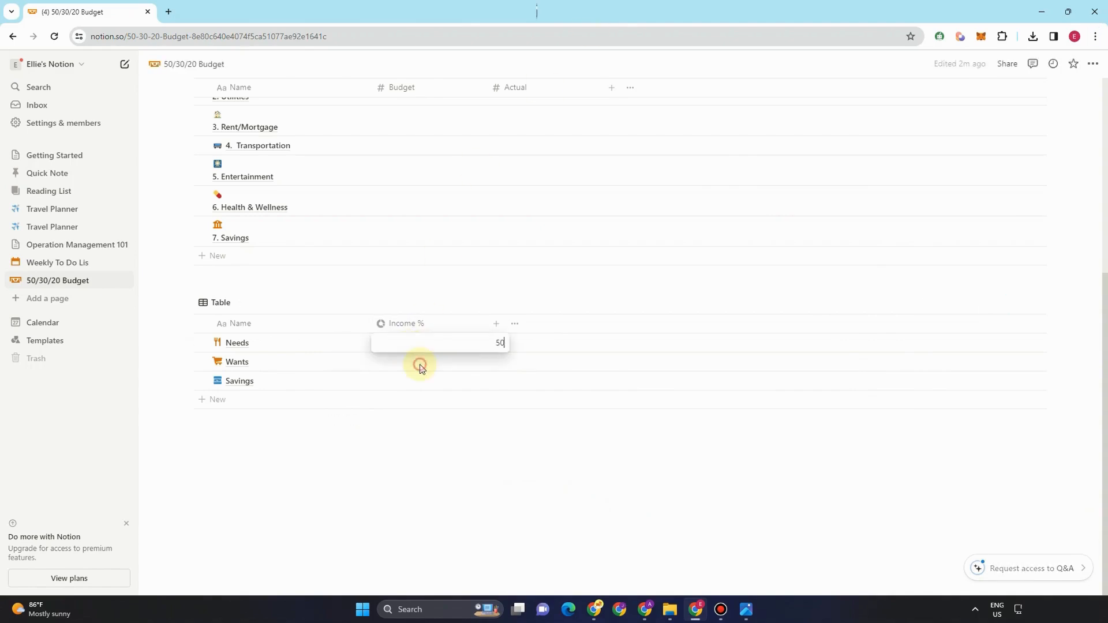
key("Return")
left_click(420, 367)
type("30")
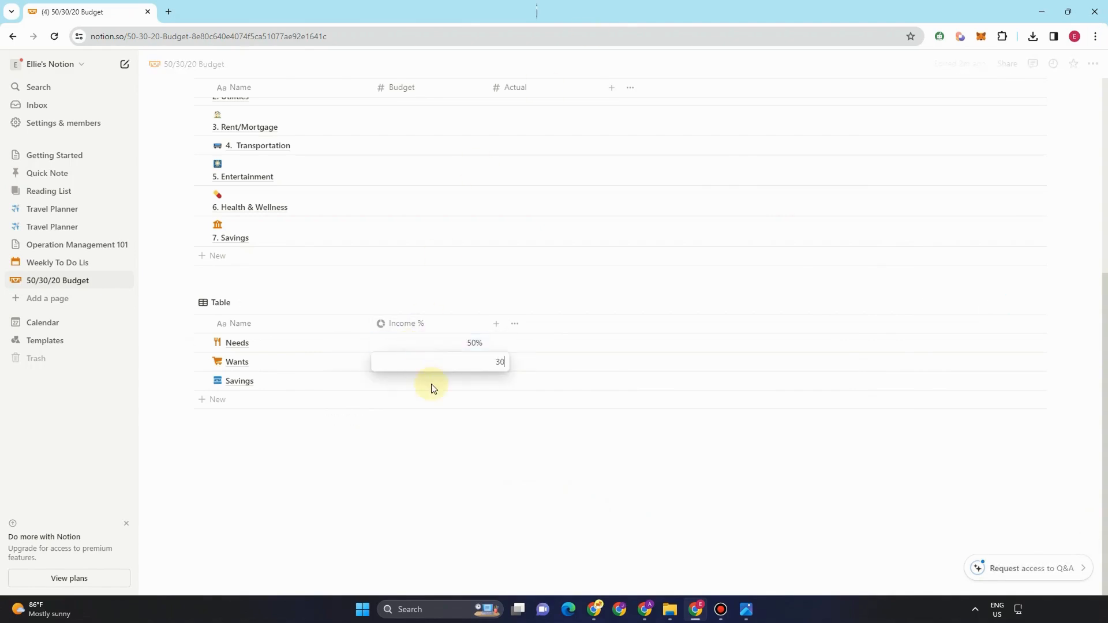
key("Return")
left_click(431, 382)
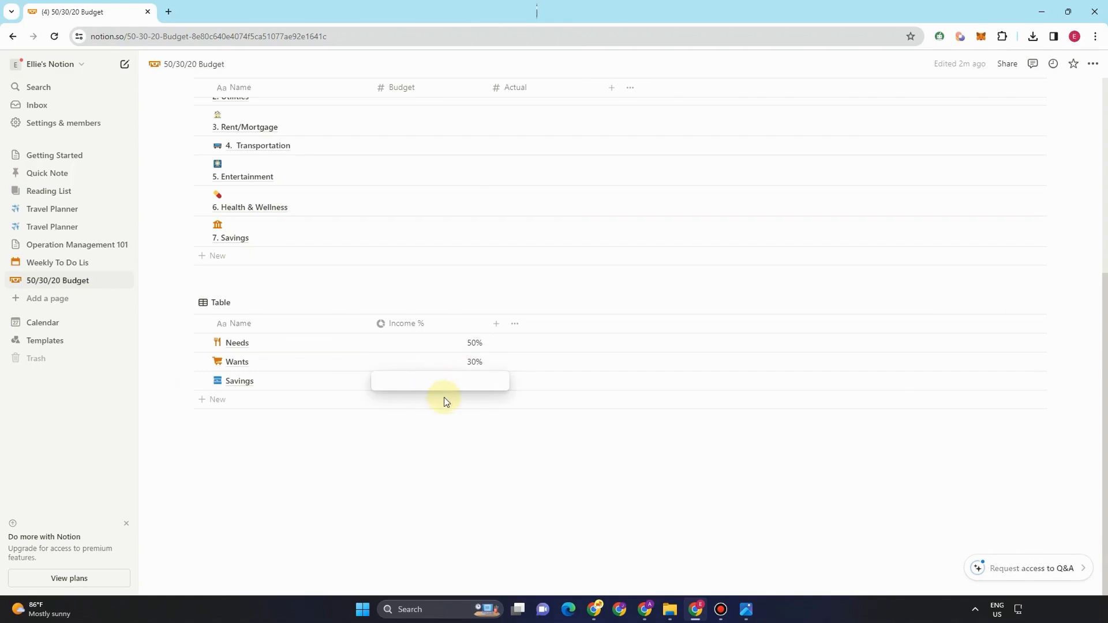
type("20")
key("Return")
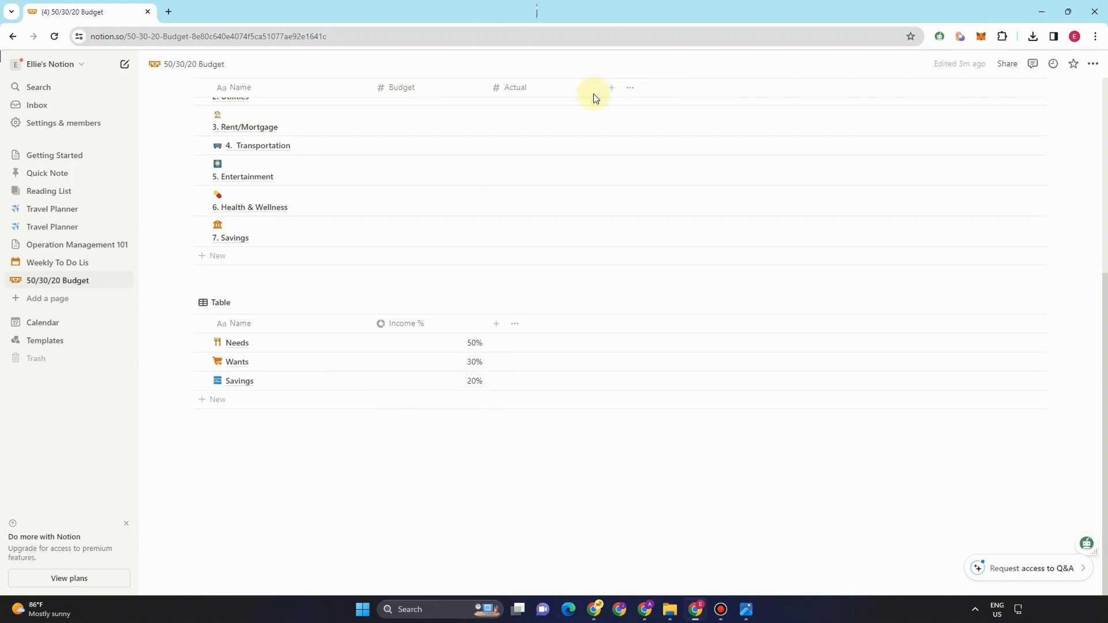
Step: Add a Number property named "Budget" to the lower table and set its number format to US Dollar
left_click(500, 324)
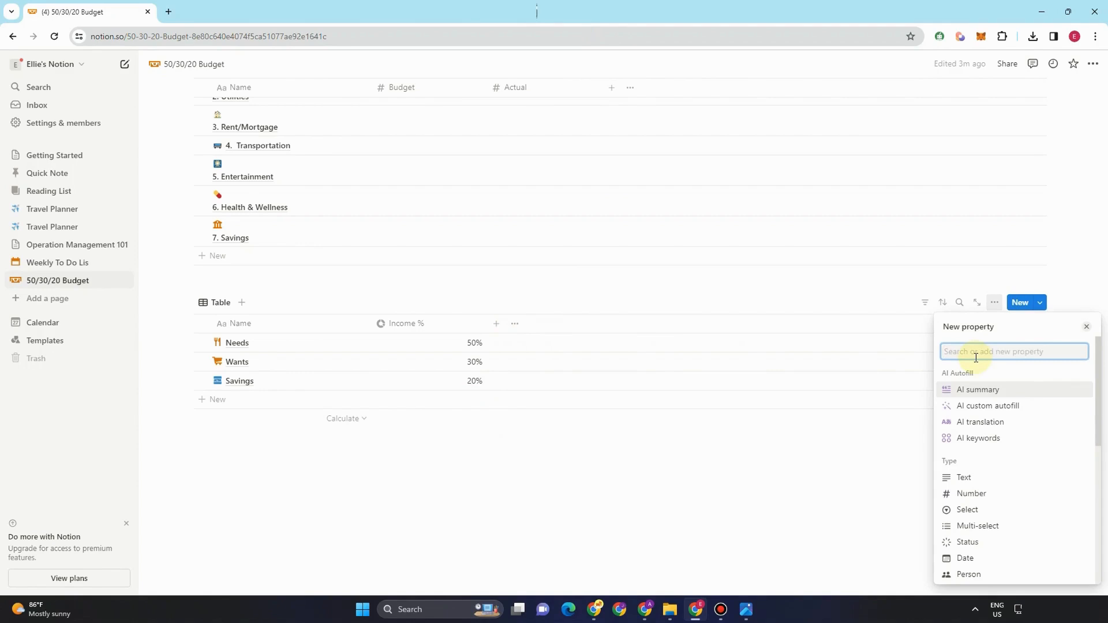
type("Number")
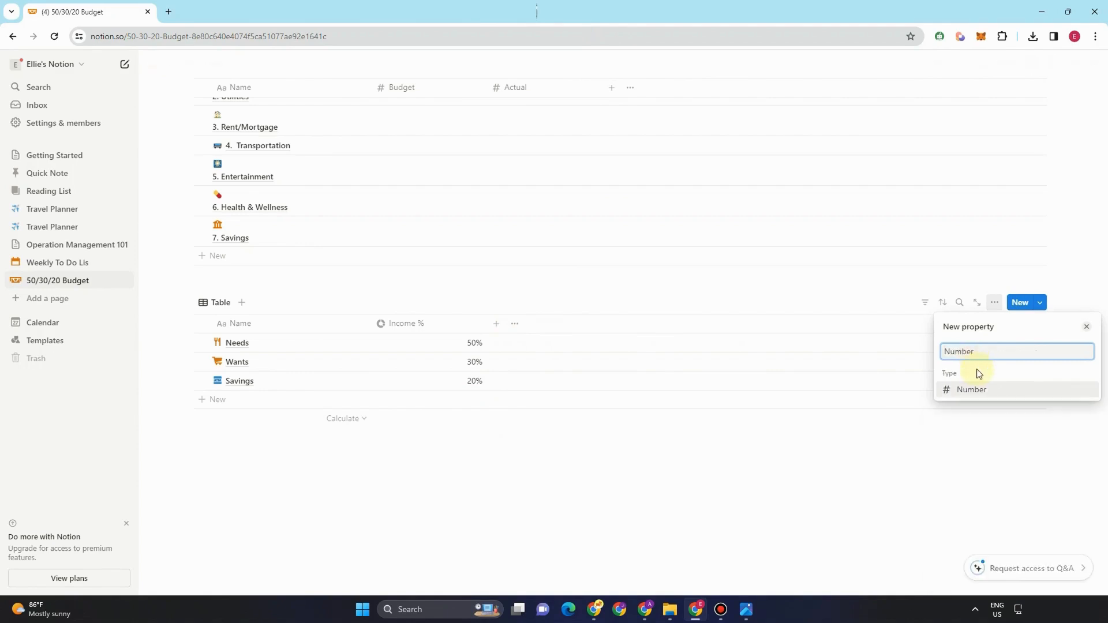
left_click(977, 388)
double_click(978, 349)
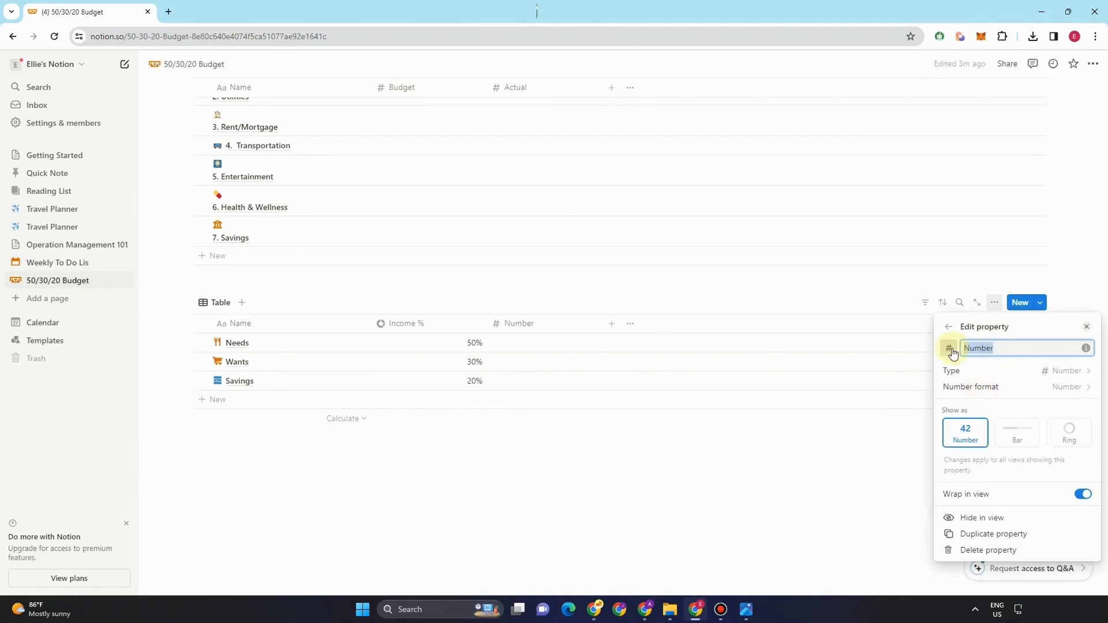
type("Budg")
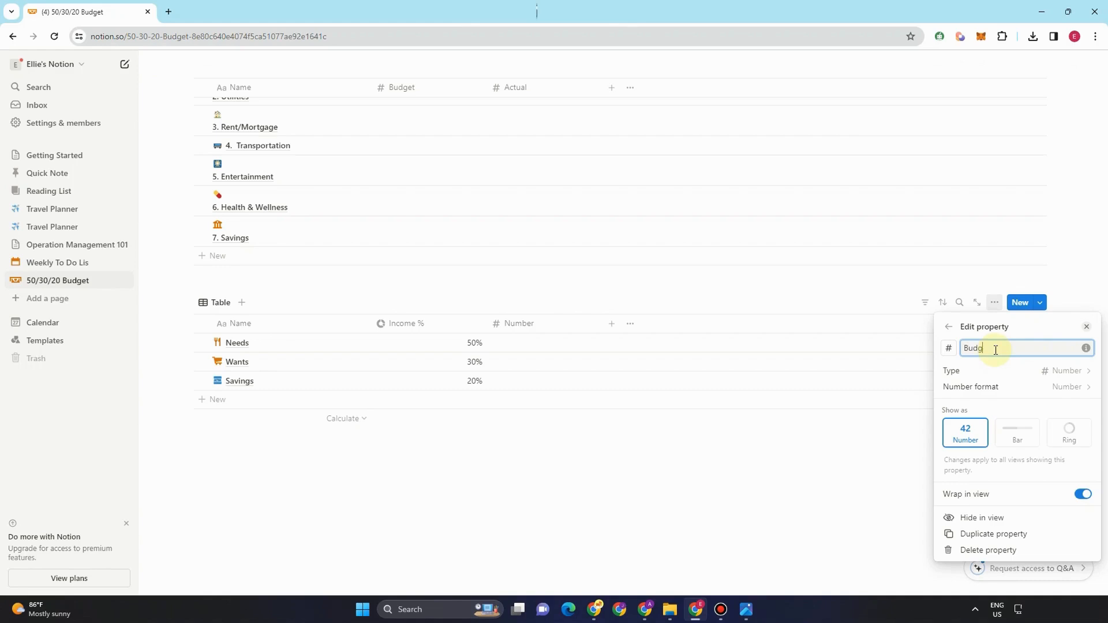
type("et")
left_click(1018, 386)
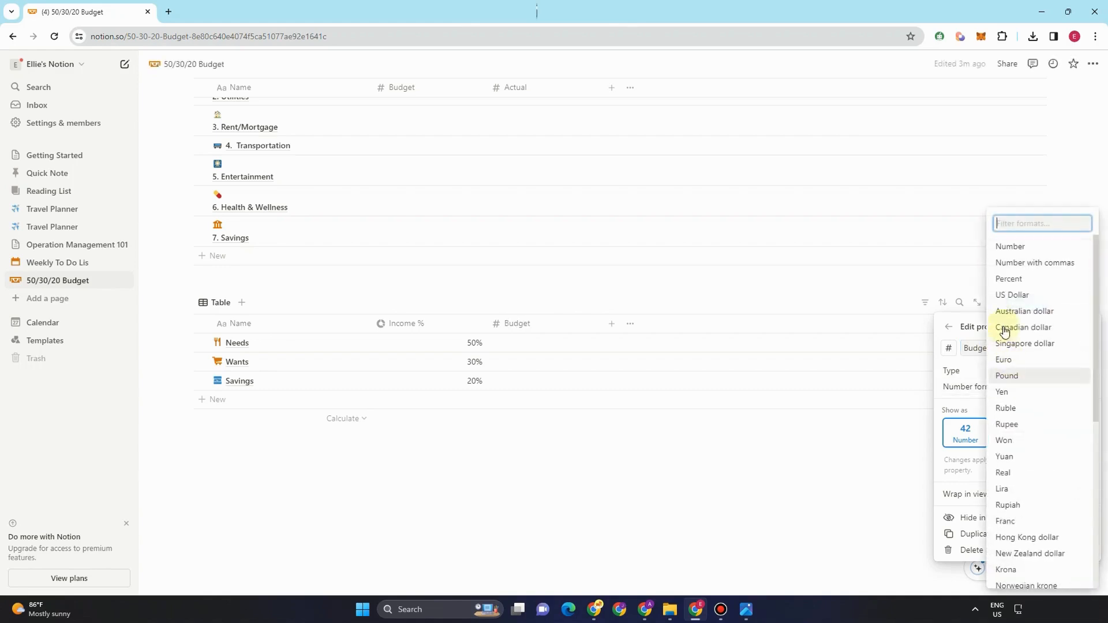
left_click(1010, 292)
left_click(685, 285)
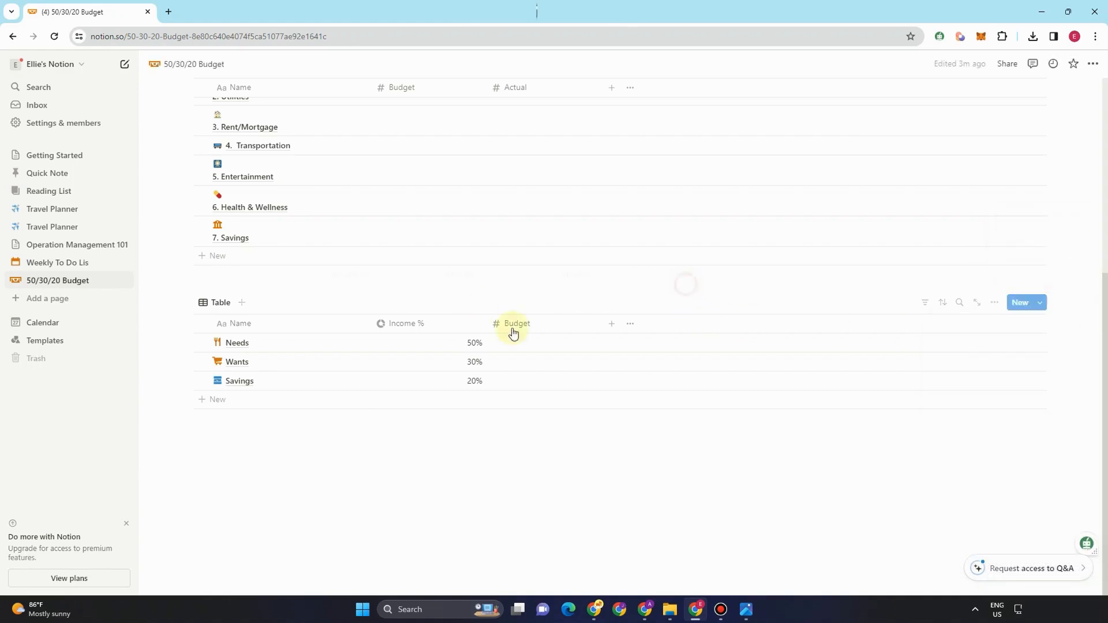
Step: Fill the lower table's Budget column with 1000 for Needs, 600 for Wants and 400 for Savings
left_click(542, 344)
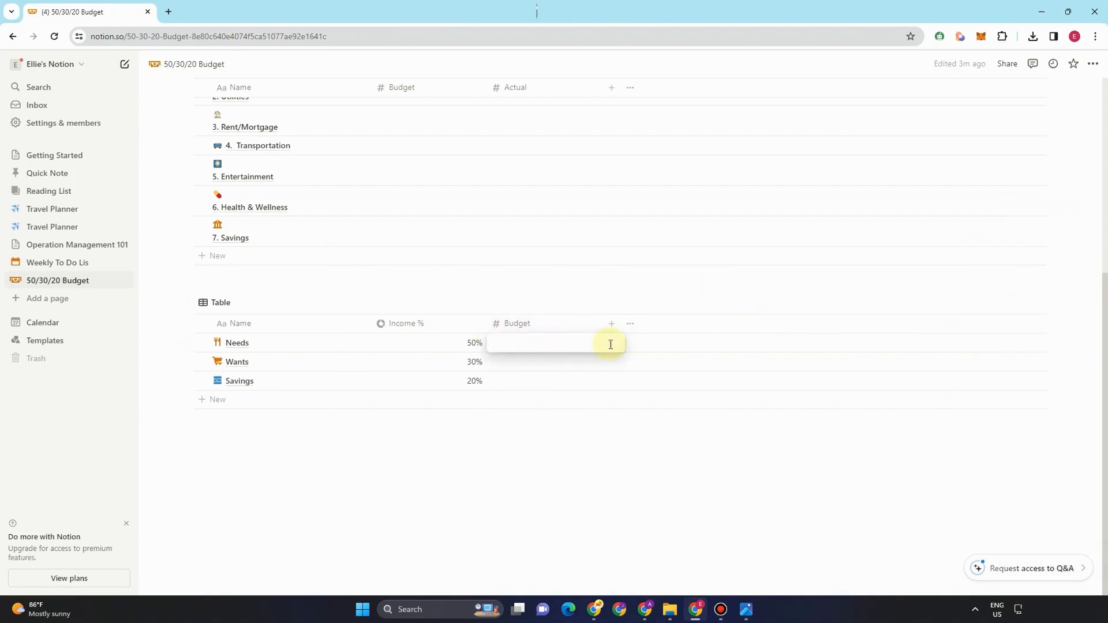
type("1000")
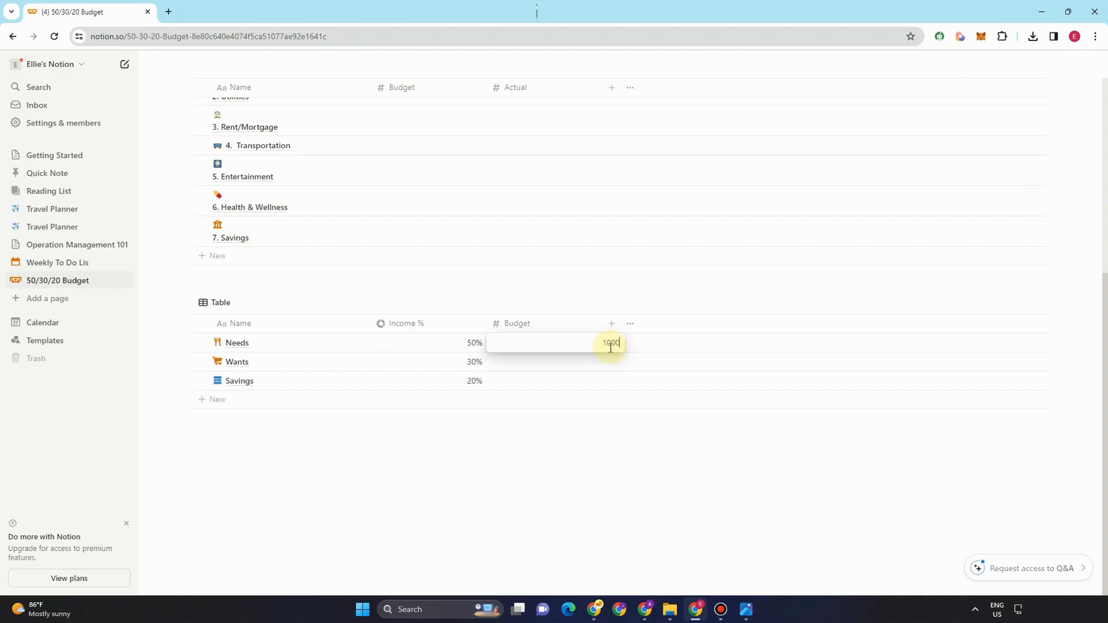
key("Return")
left_click(585, 361)
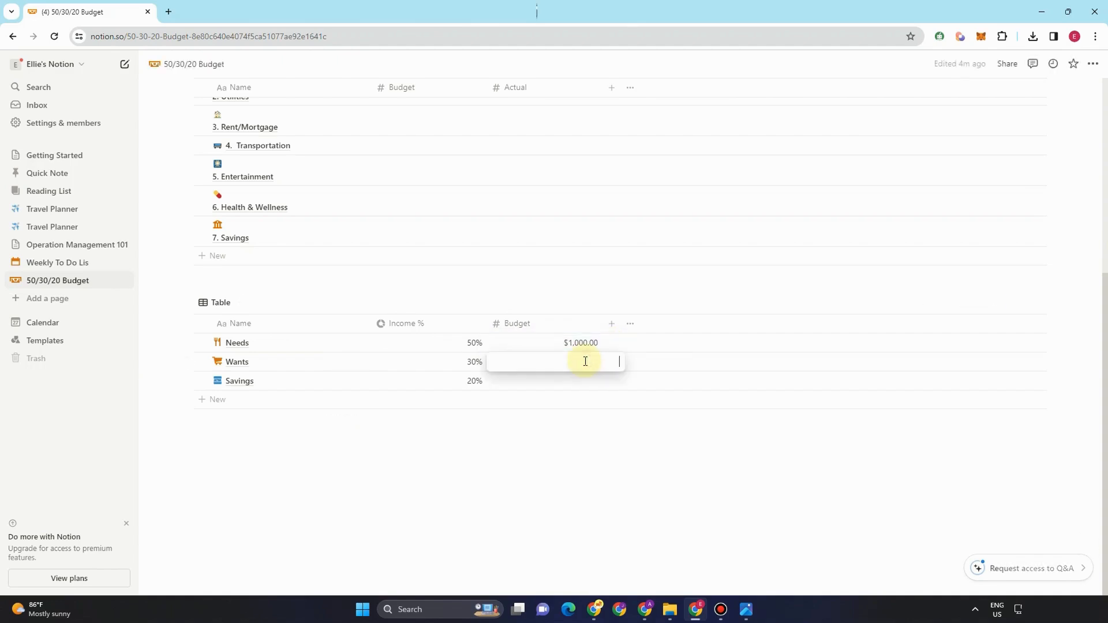
type("600")
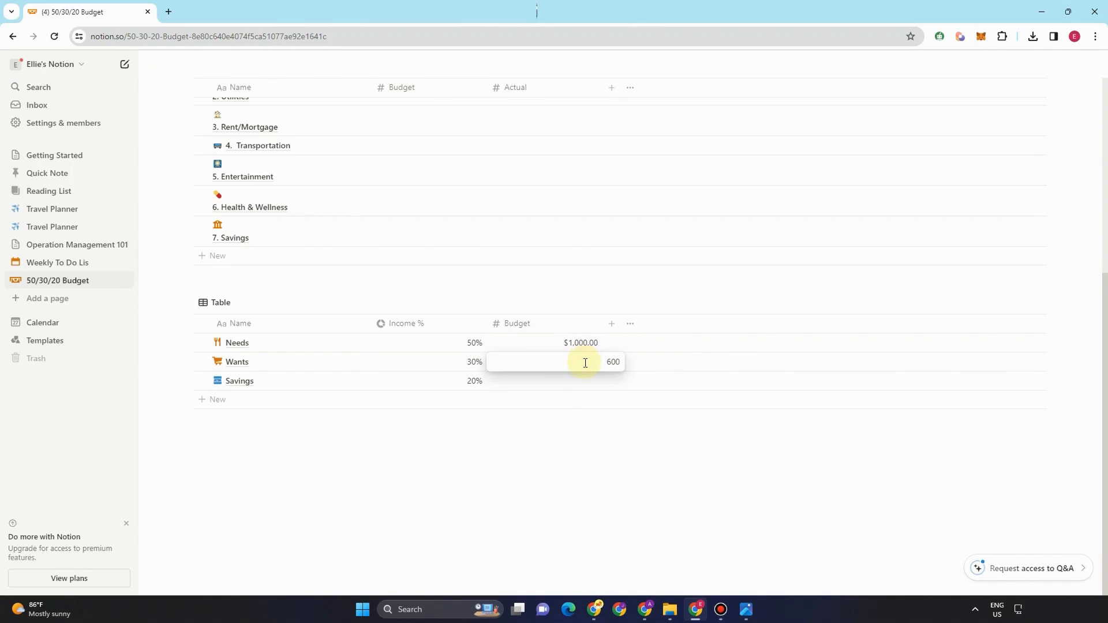
key("Return")
left_click(586, 380)
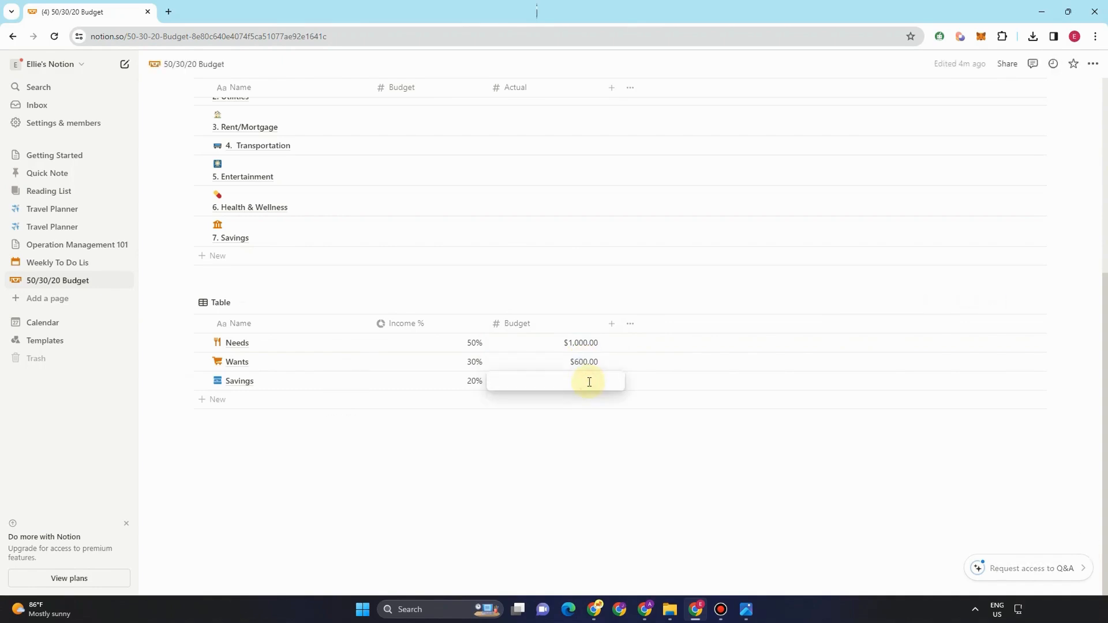
type("400")
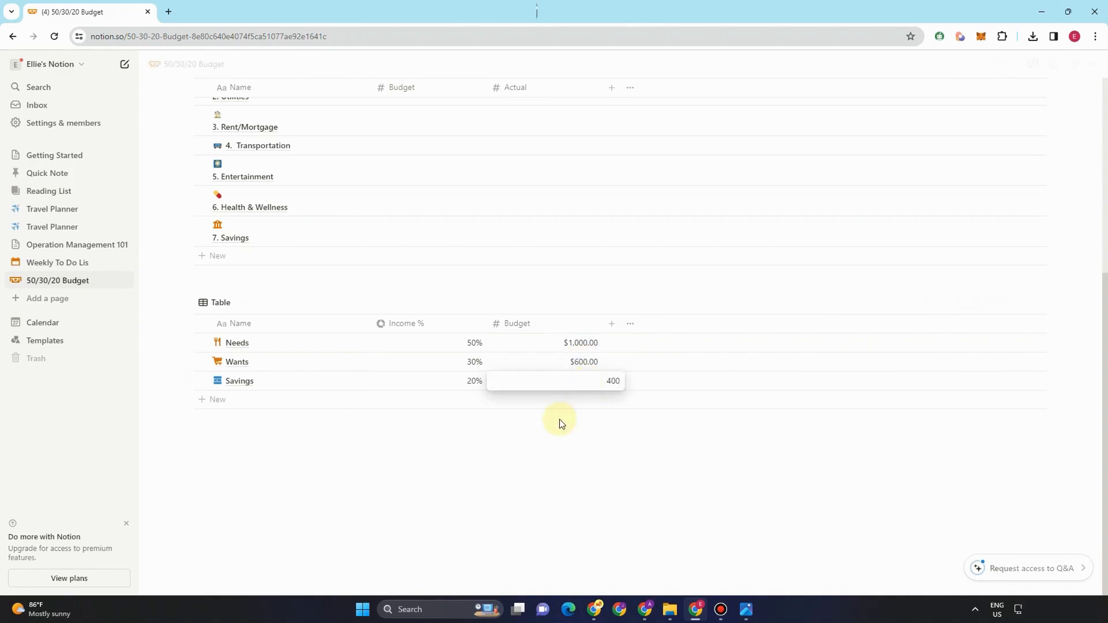
key("Return")
Step: Add Sum calculations beneath the Budget and Income % columns of the Needs, Wants and Savings table
left_click(589, 426)
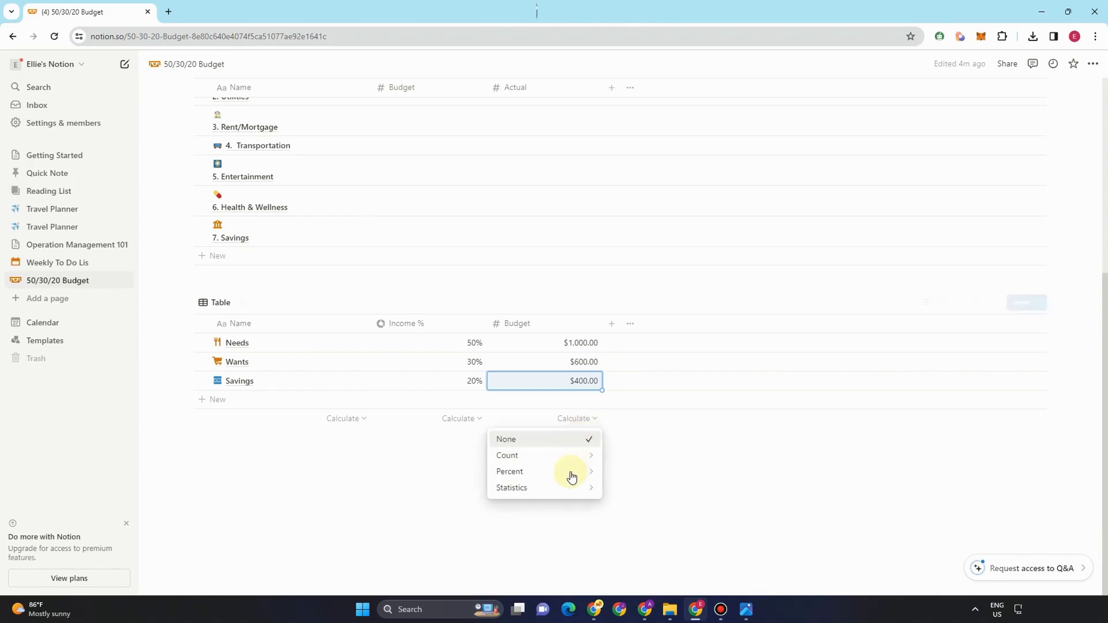
mouse_move(583, 455)
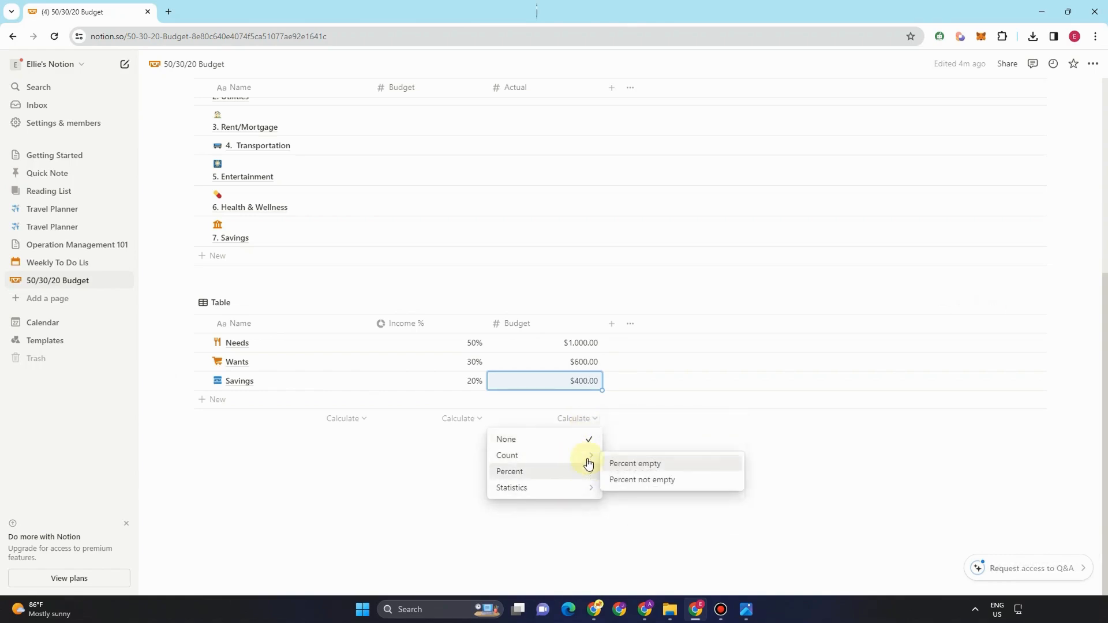
mouse_move(590, 488)
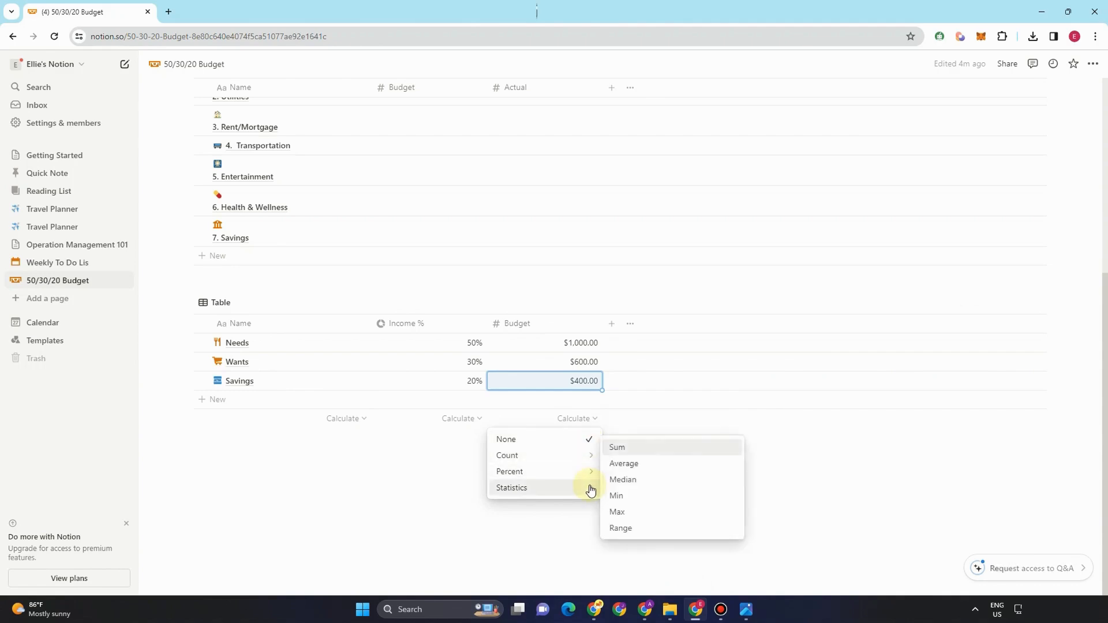
left_click(622, 447)
left_click(467, 428)
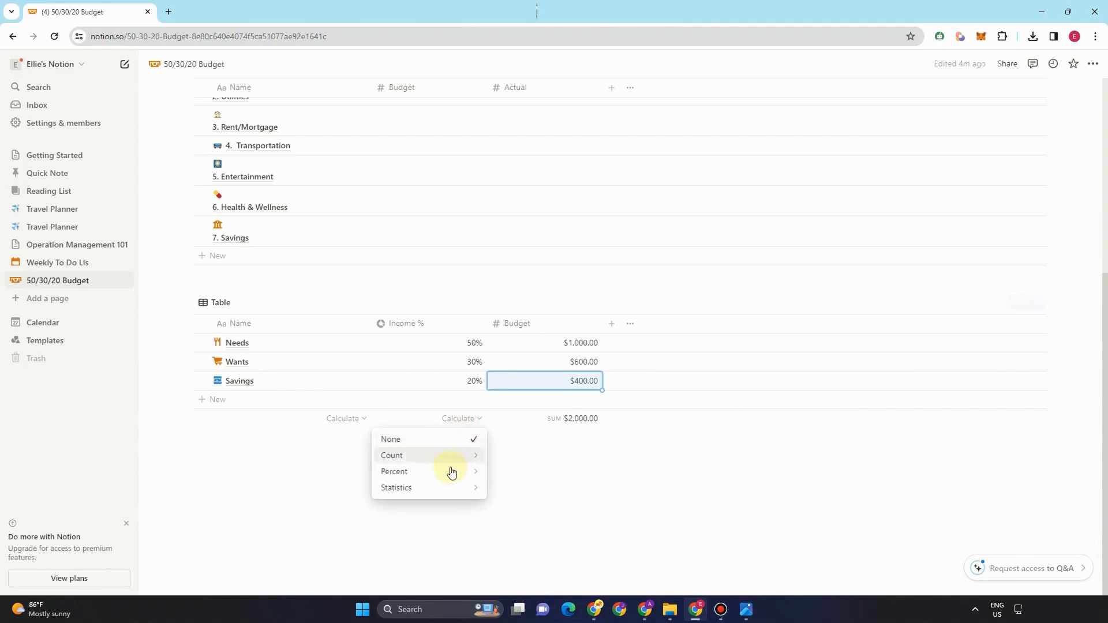
mouse_move(452, 488)
left_click(502, 448)
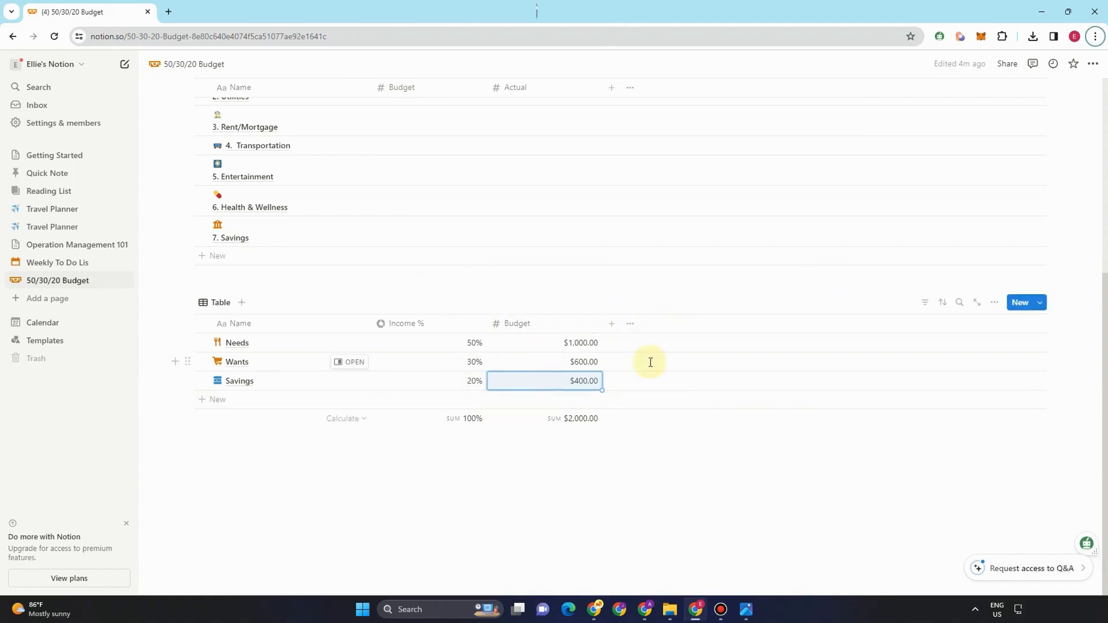
scroll(301, 133, "up", 3)
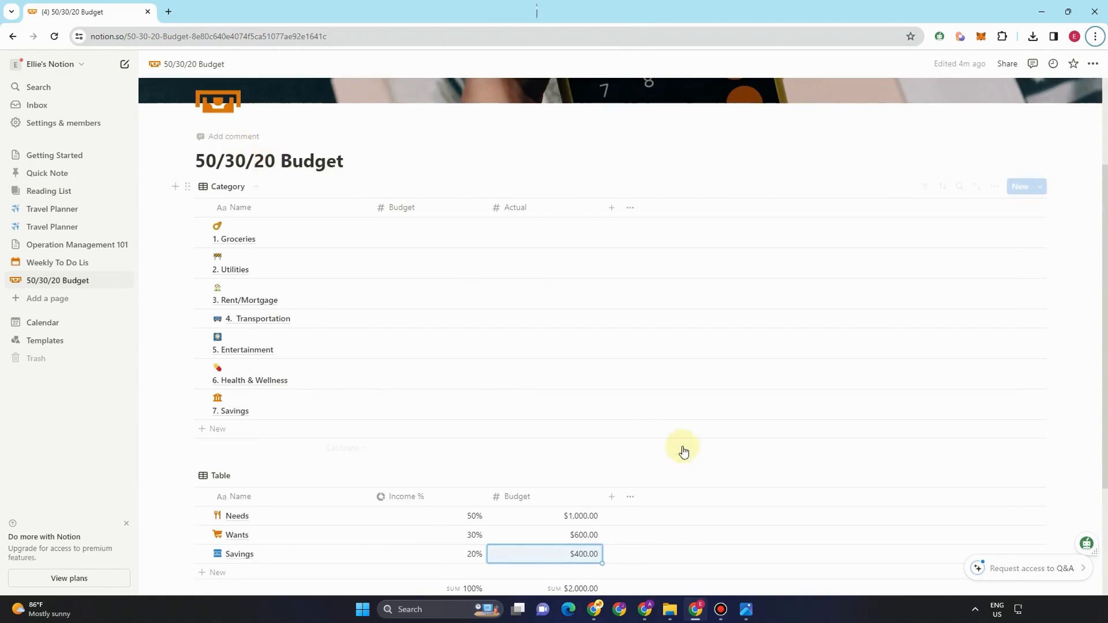
scroll(692, 462, "down", 3)
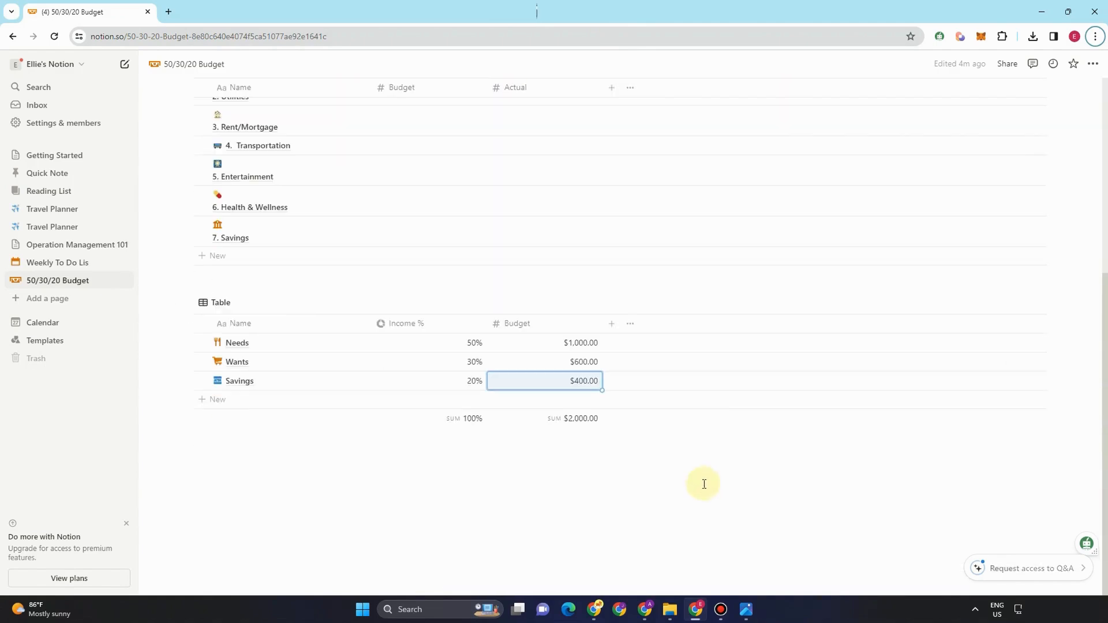
left_click(612, 328)
type("Rela")
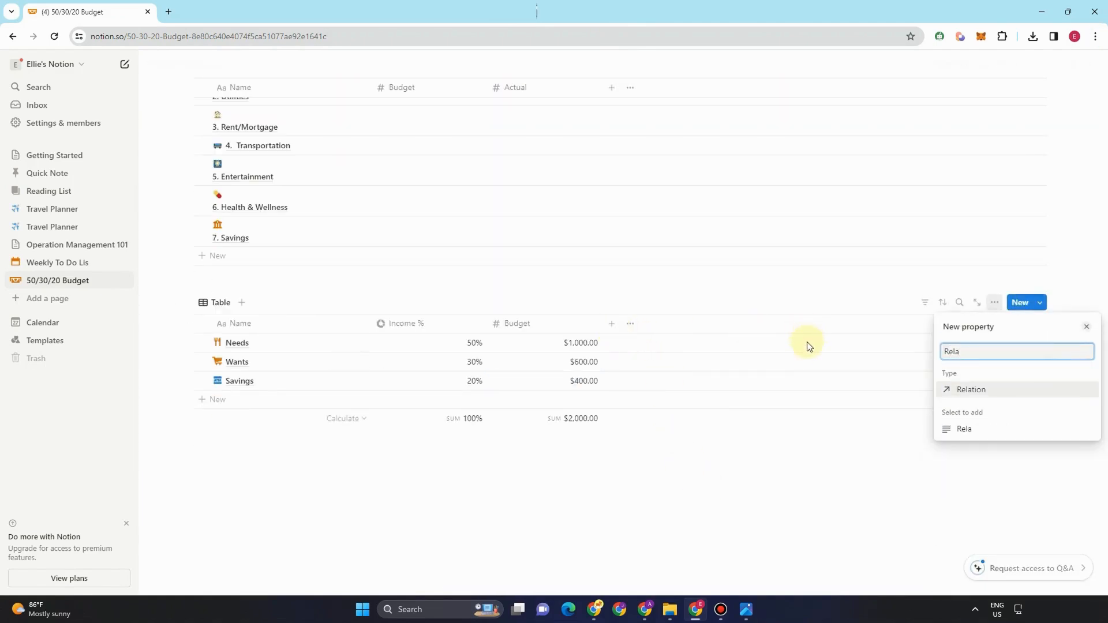
left_click(1000, 386)
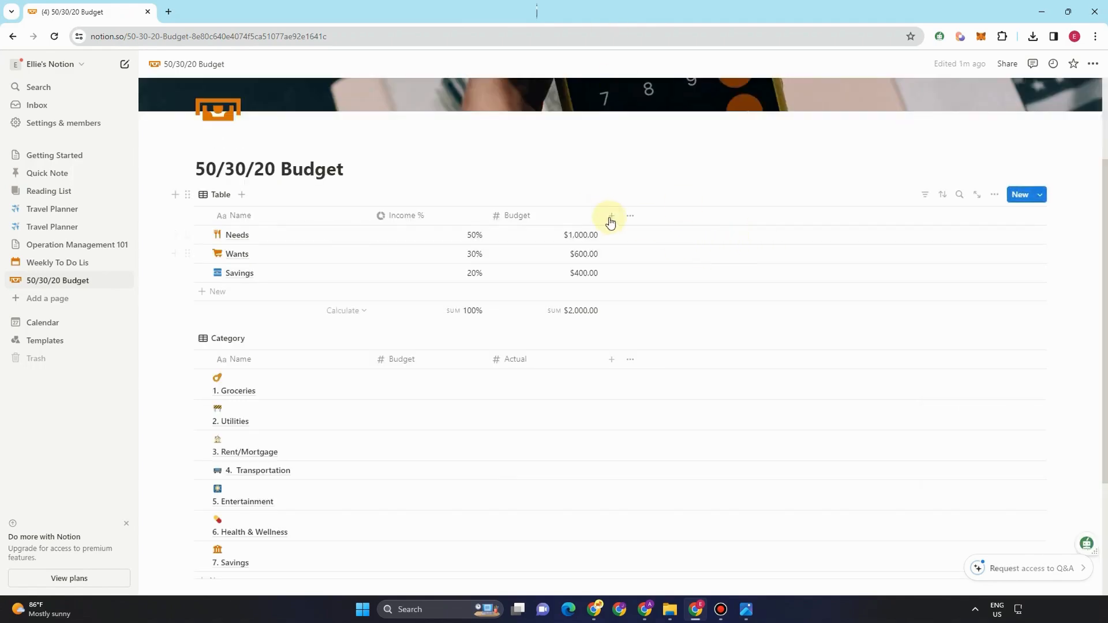
Step: Add a Relation property to the Needs, Wants and Savings table, related to the first untitled 50/30/20 Budget database offered
left_click(611, 217)
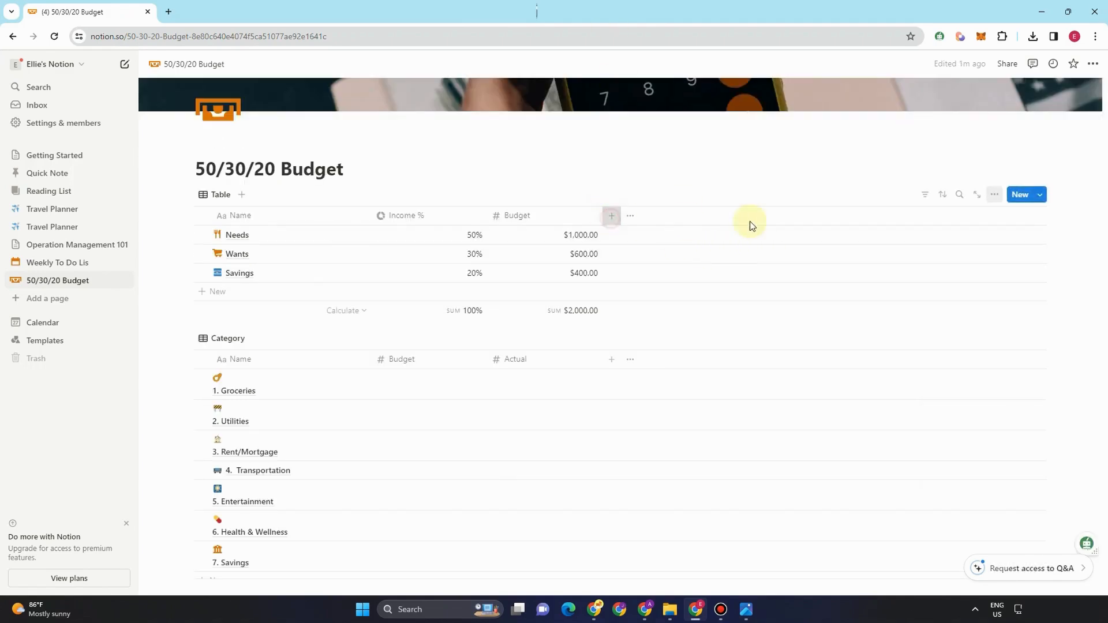
type("Re")
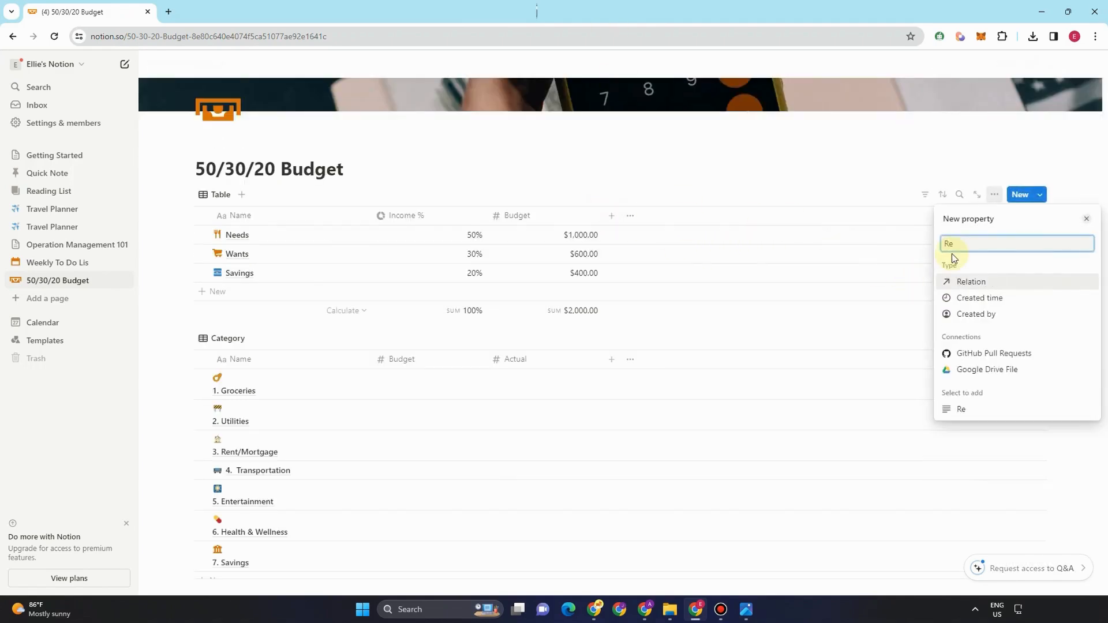
type("la")
left_click(997, 280)
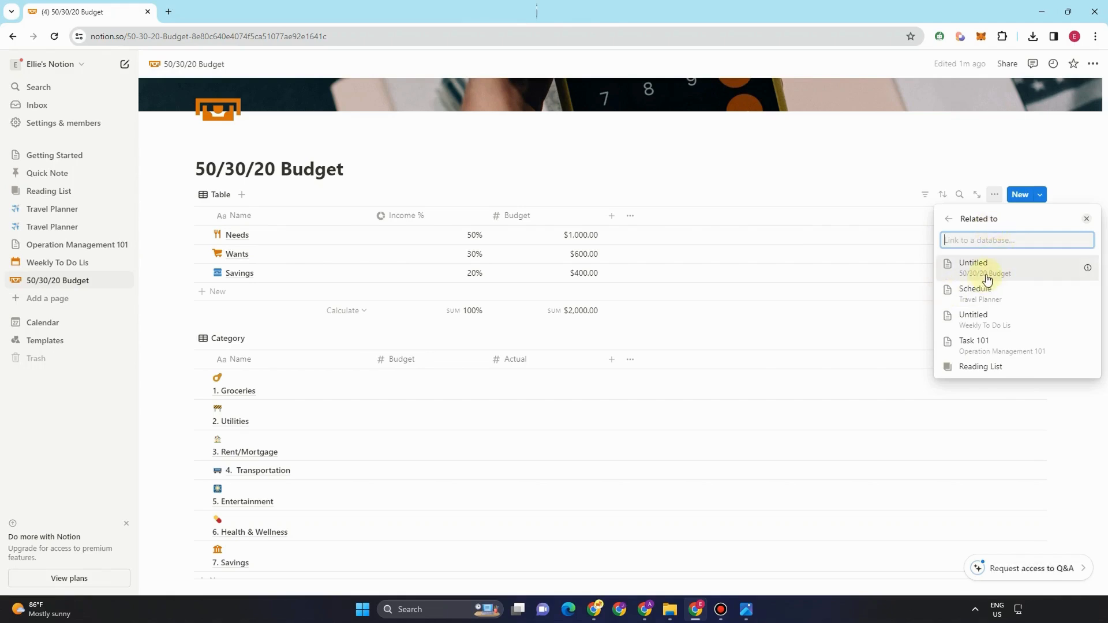
left_click(985, 276)
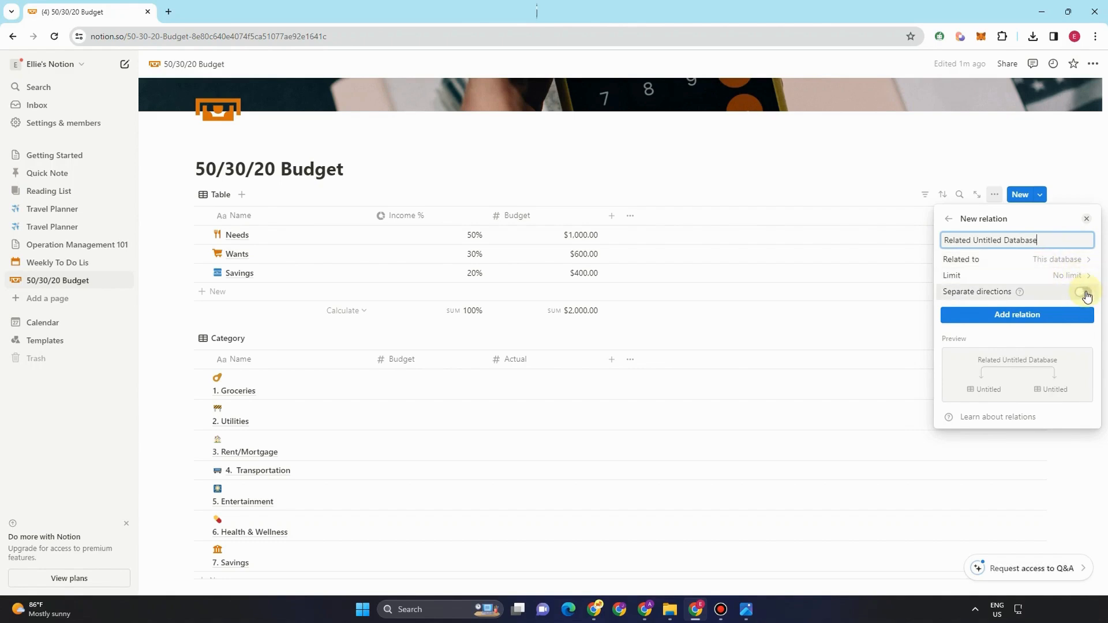
left_click(1033, 317)
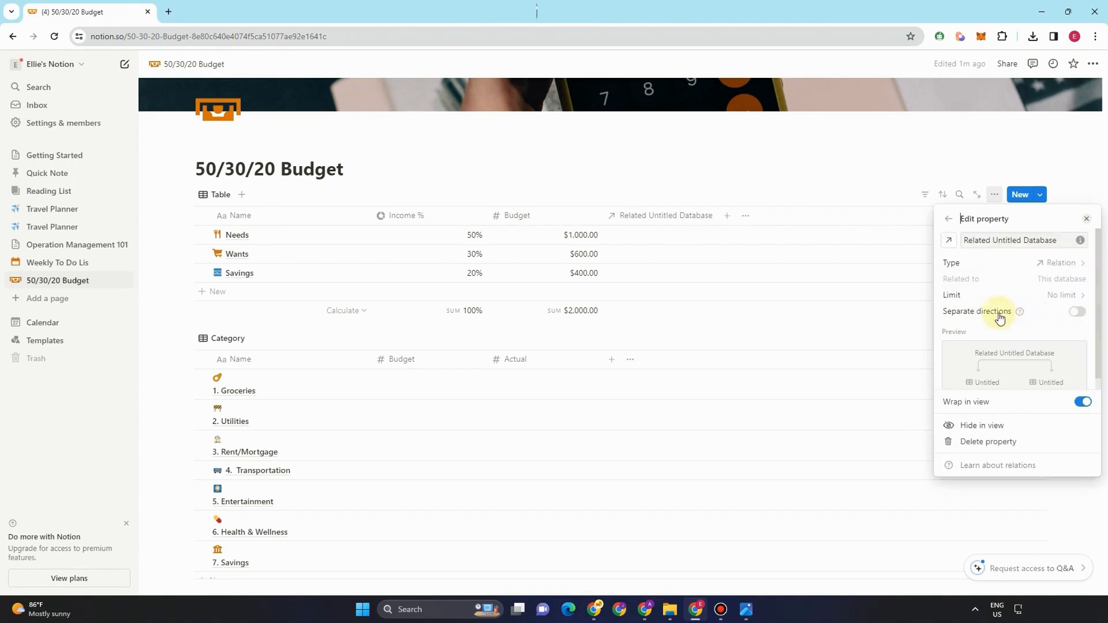
Step: Change the new relation property's icon to the stacked layers, searching the icons for "laye", and rename the property "Categories"
left_click(949, 241)
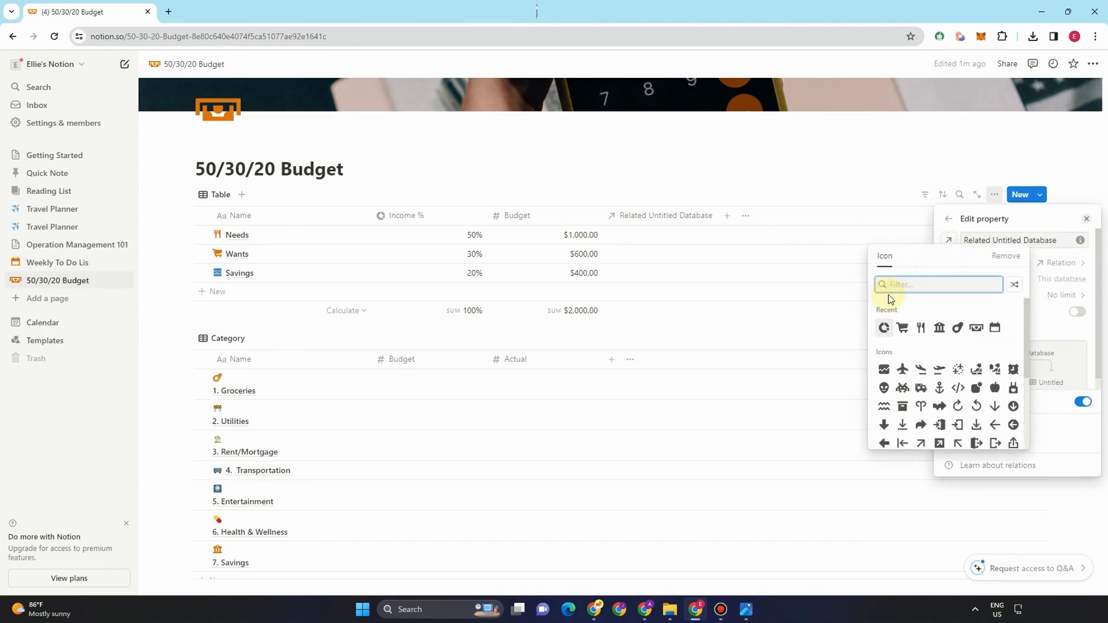
type("lay")
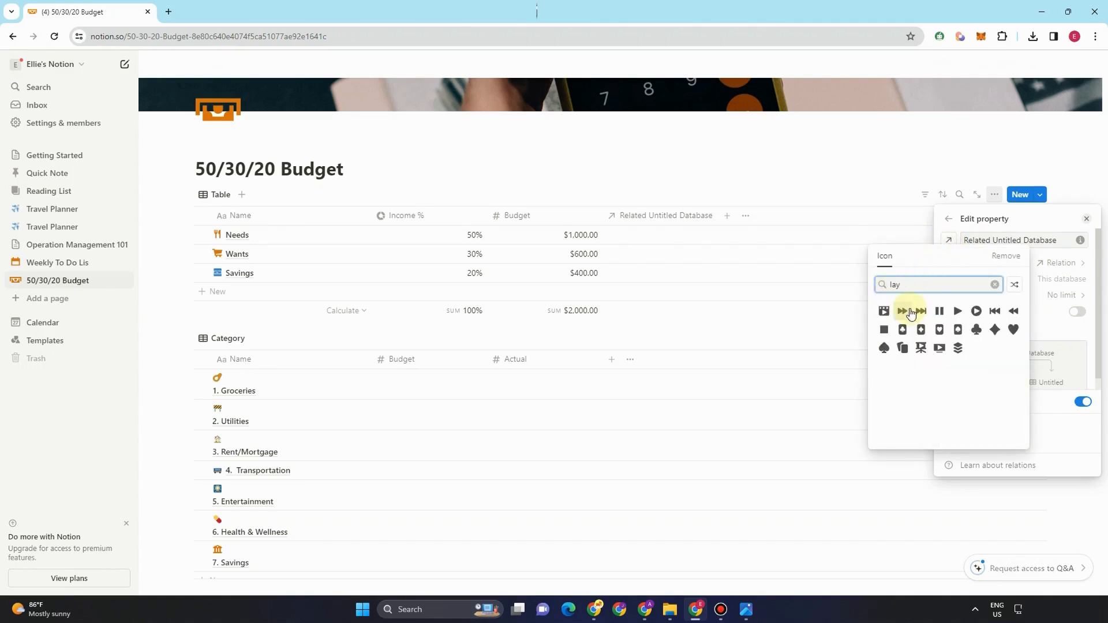
type("e")
left_click(884, 311)
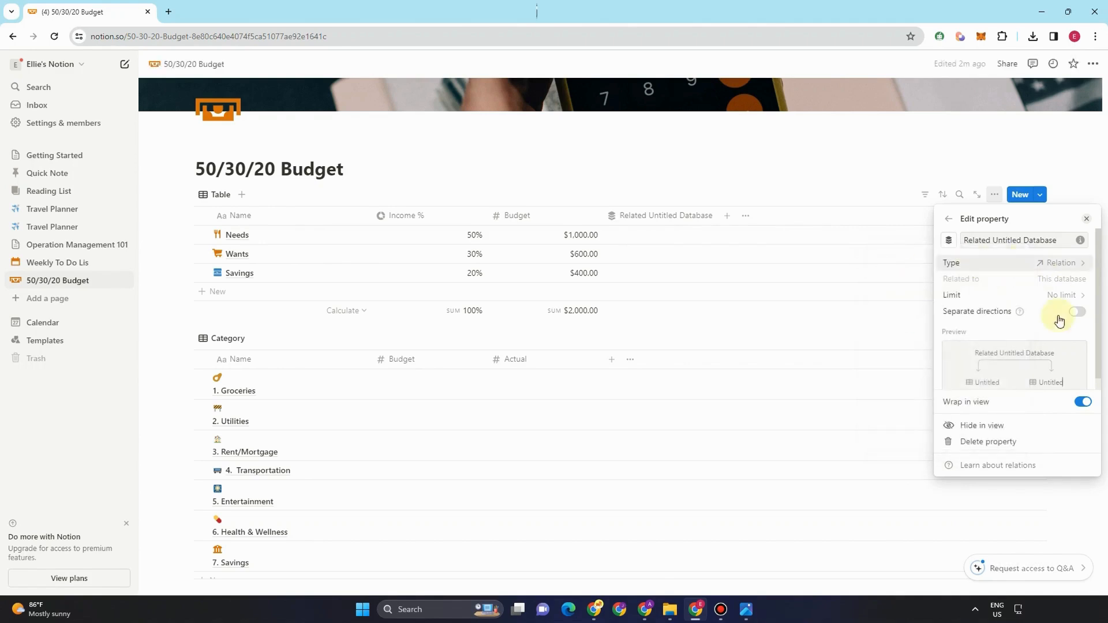
triple_click(1009, 240)
type("Categories")
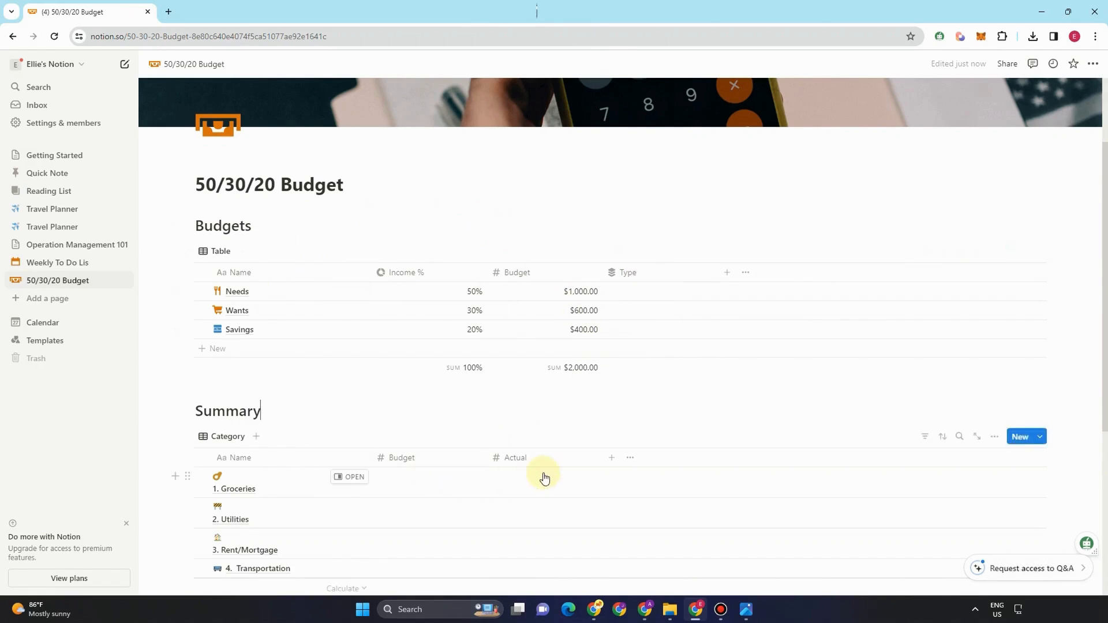
Step: Add a Relation property named "Type" to the Summary table, related to the second untitled 50/30/20 Budget database offered
scroll(544, 478, "down", 3)
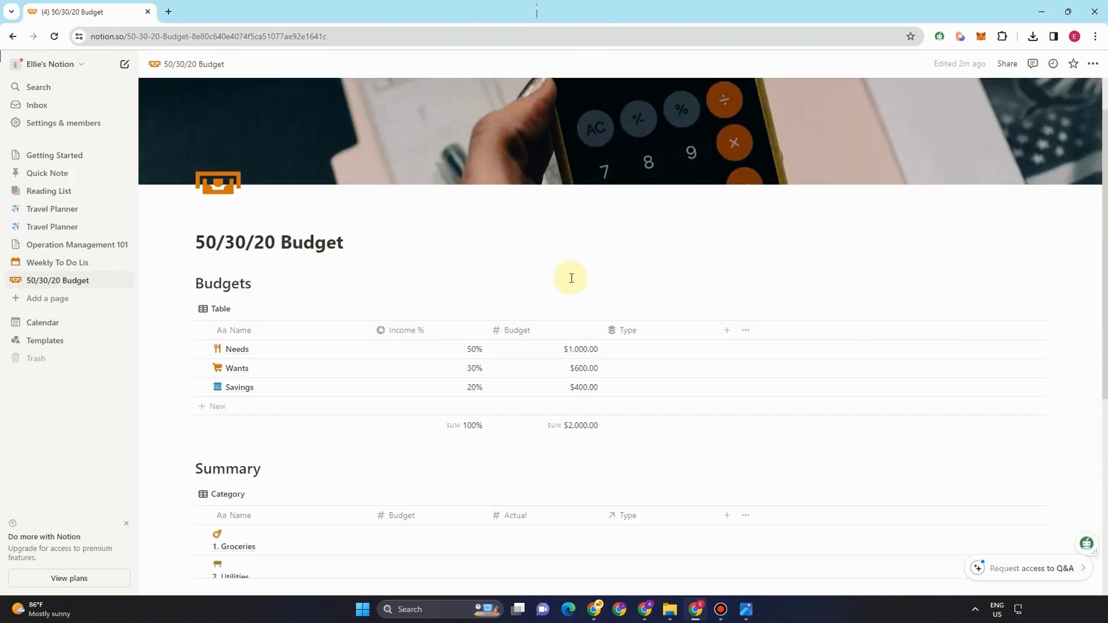
scroll(570, 289, "down", 2)
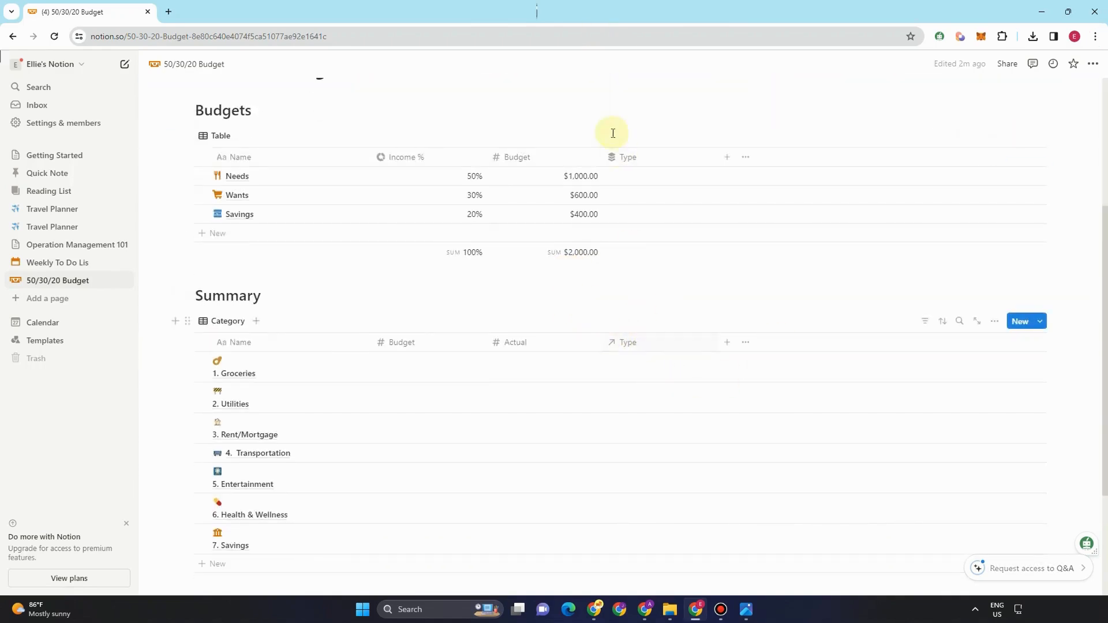
left_click(612, 374)
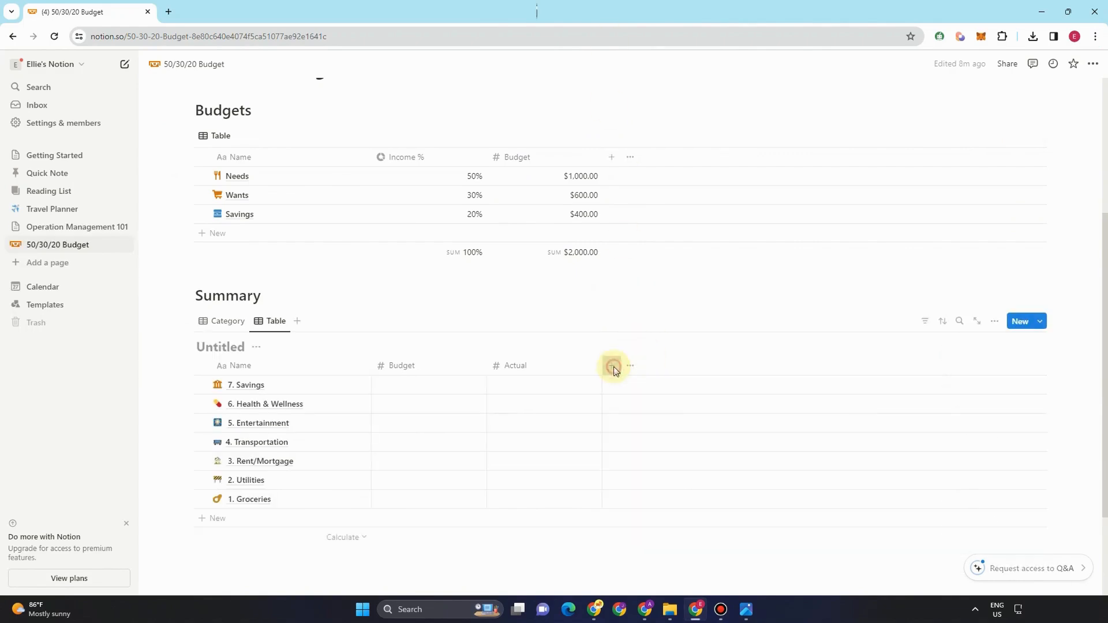
left_click(612, 366)
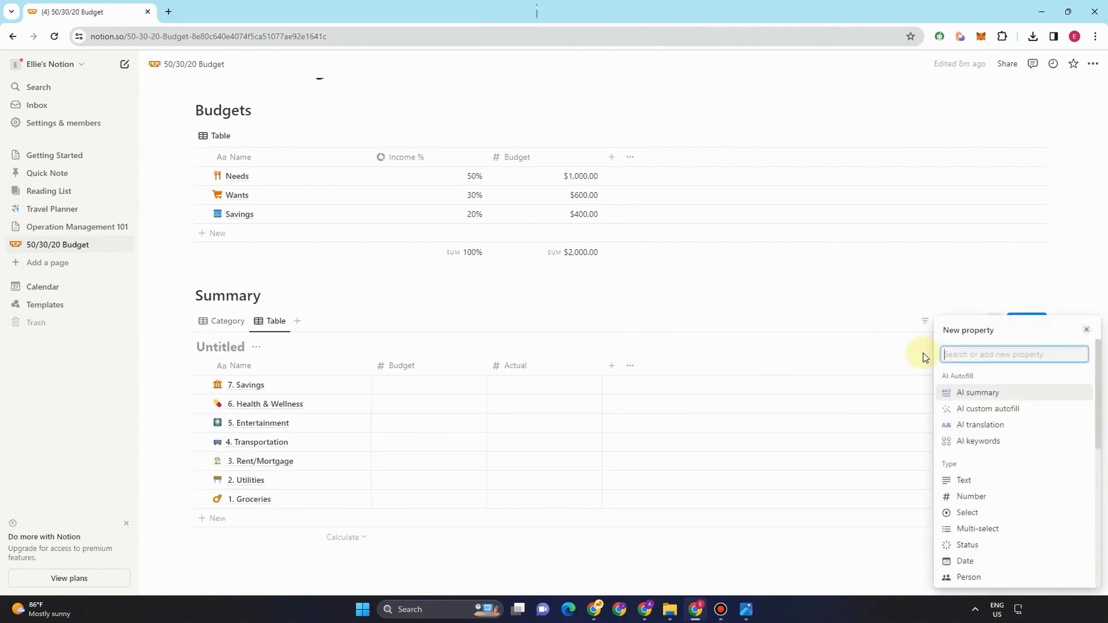
type("re")
left_click(981, 409)
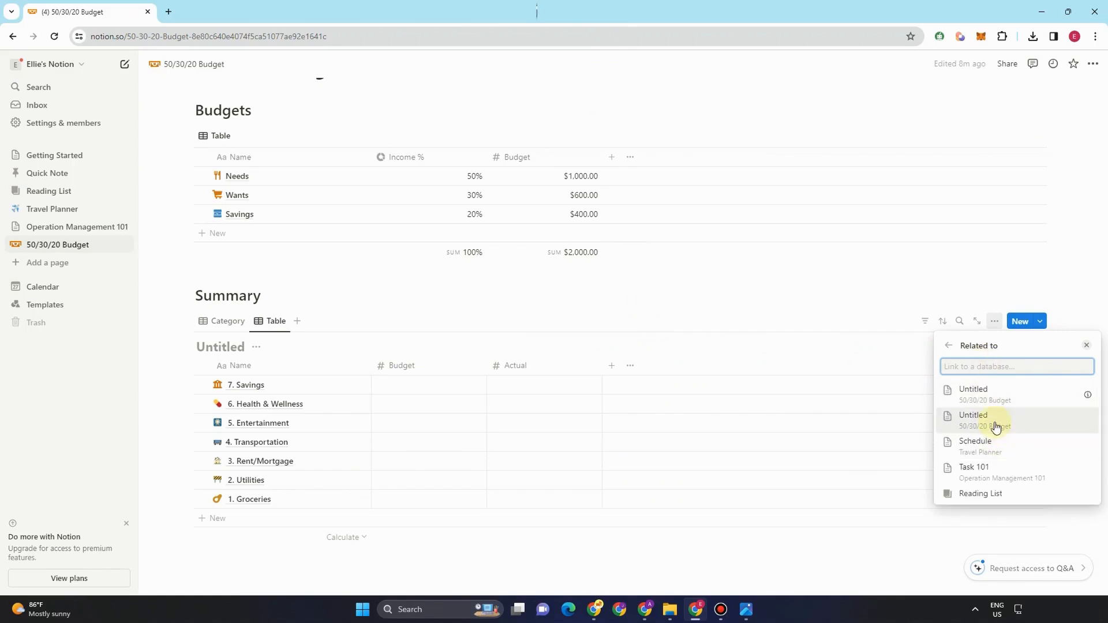
left_click(996, 428)
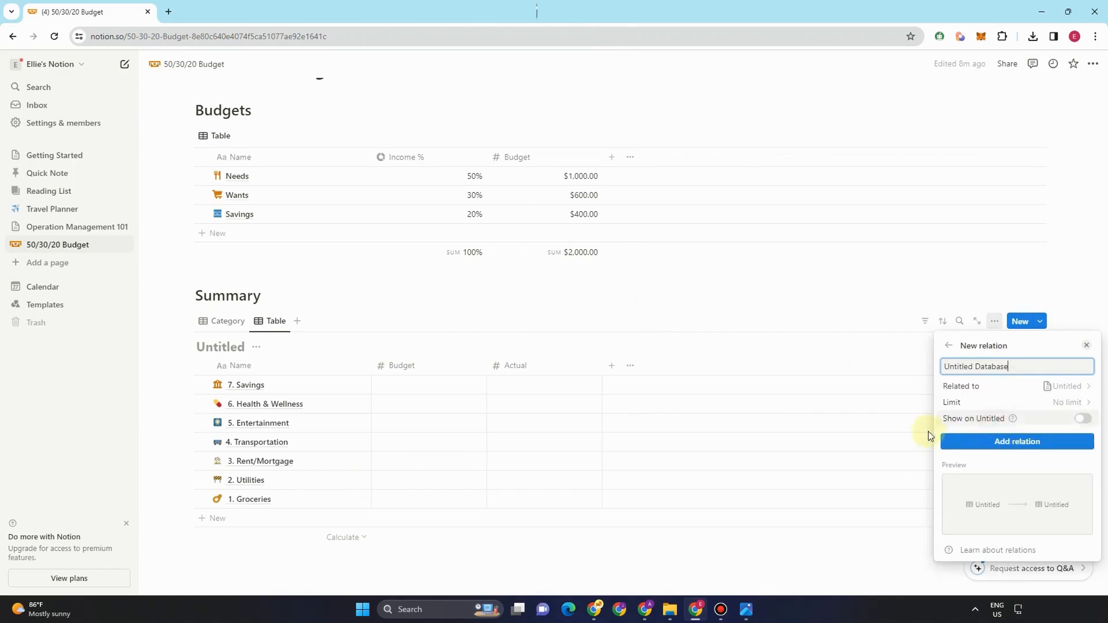
left_click(1001, 442)
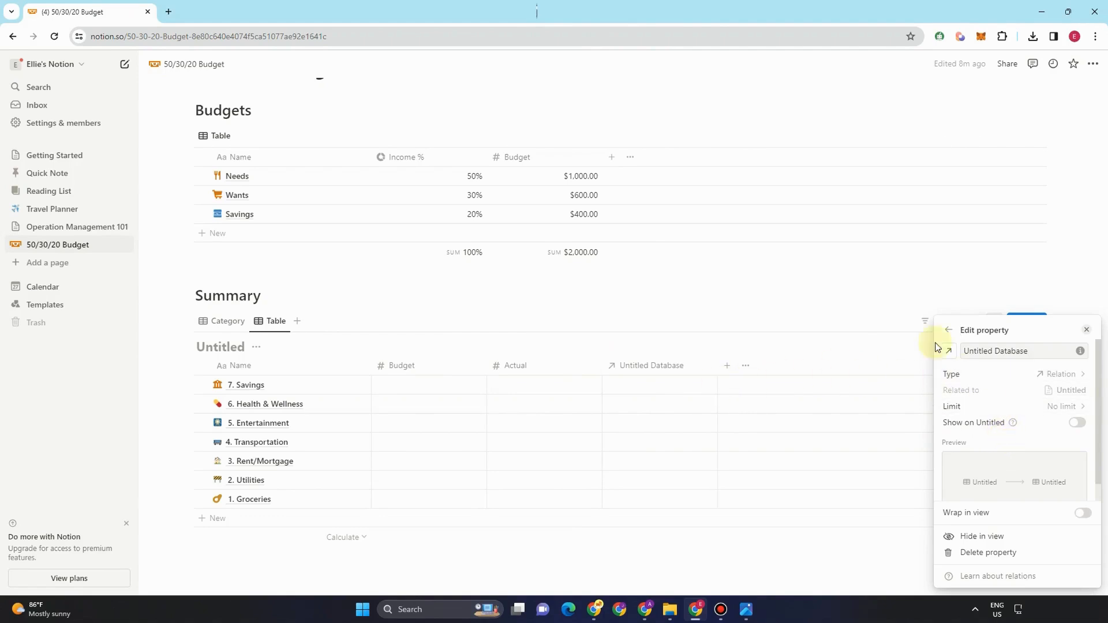
left_click(1044, 353)
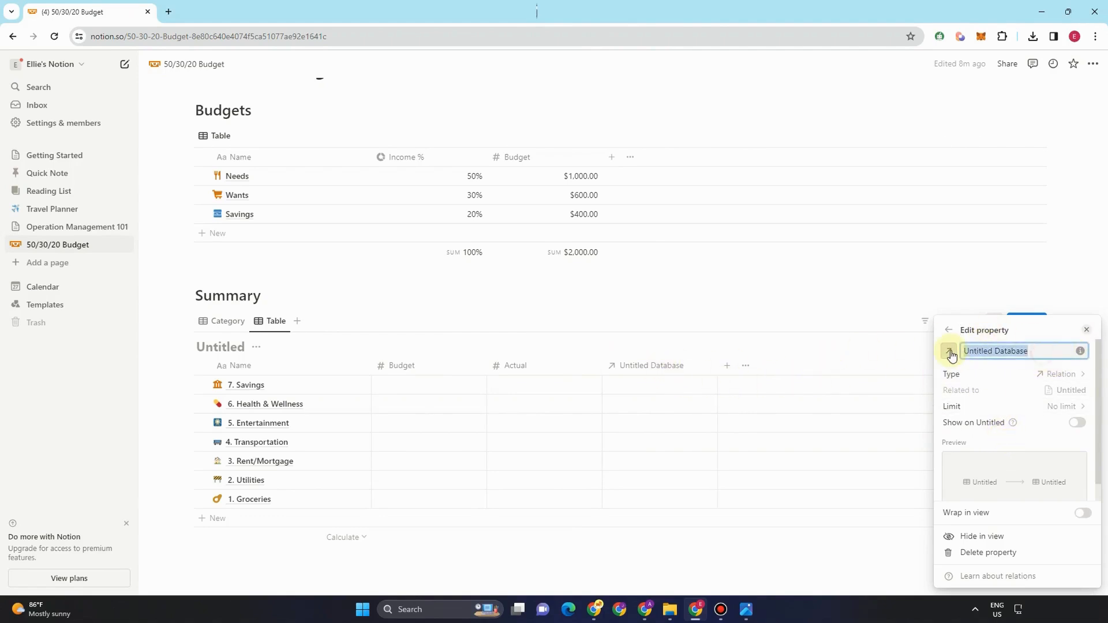
type("Type")
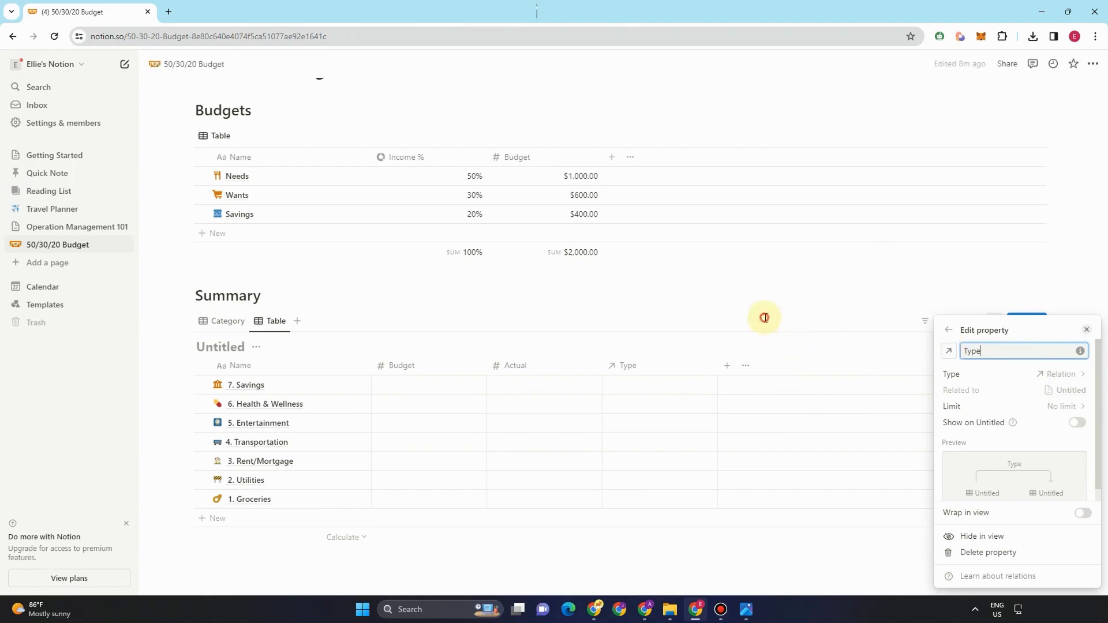
Step: Link the Type of the 7. Savings row in the Summary table to the Savings page
left_click(669, 391)
left_click(669, 391)
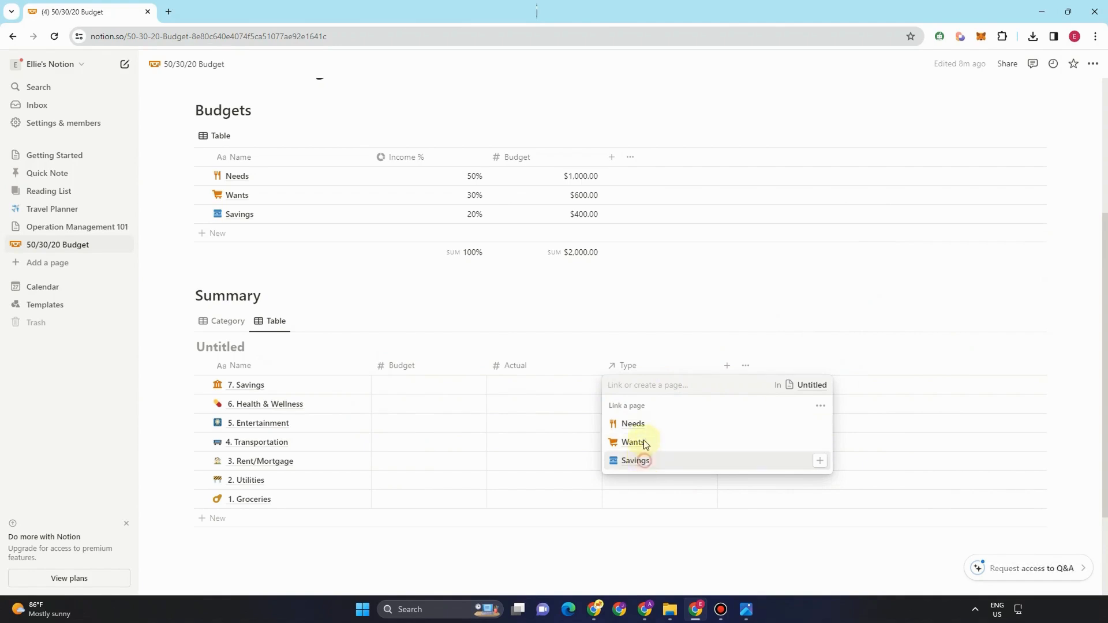
left_click(643, 460)
left_click(636, 421)
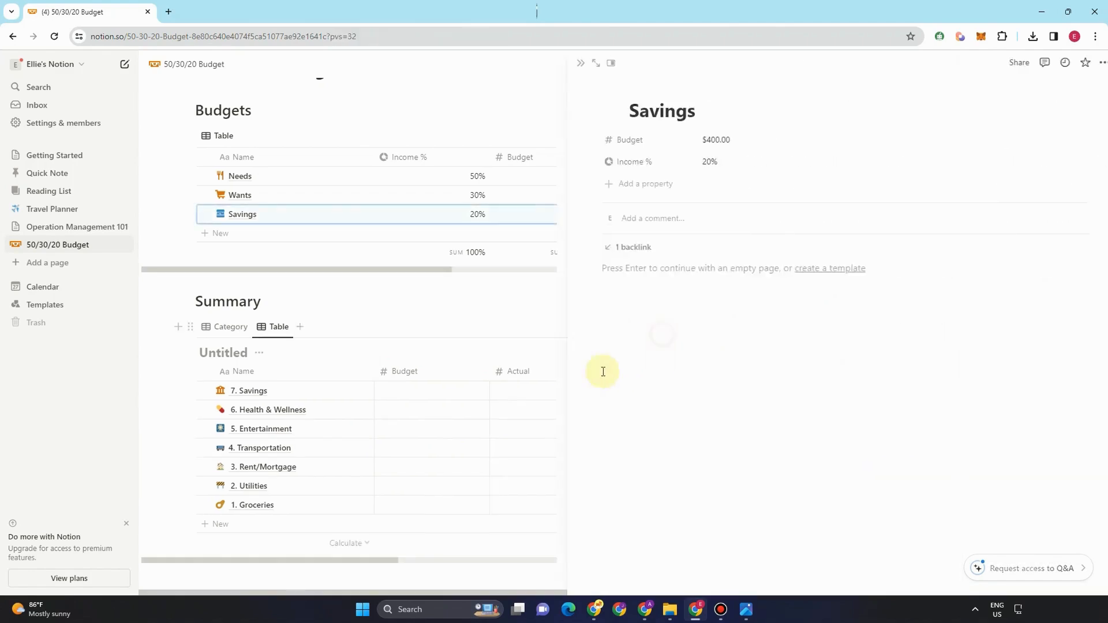
left_click(522, 74)
Step: Set the Type relation to Needs for 6. Health & Wellness and to Wants for 5. Entertainment
left_click(626, 406)
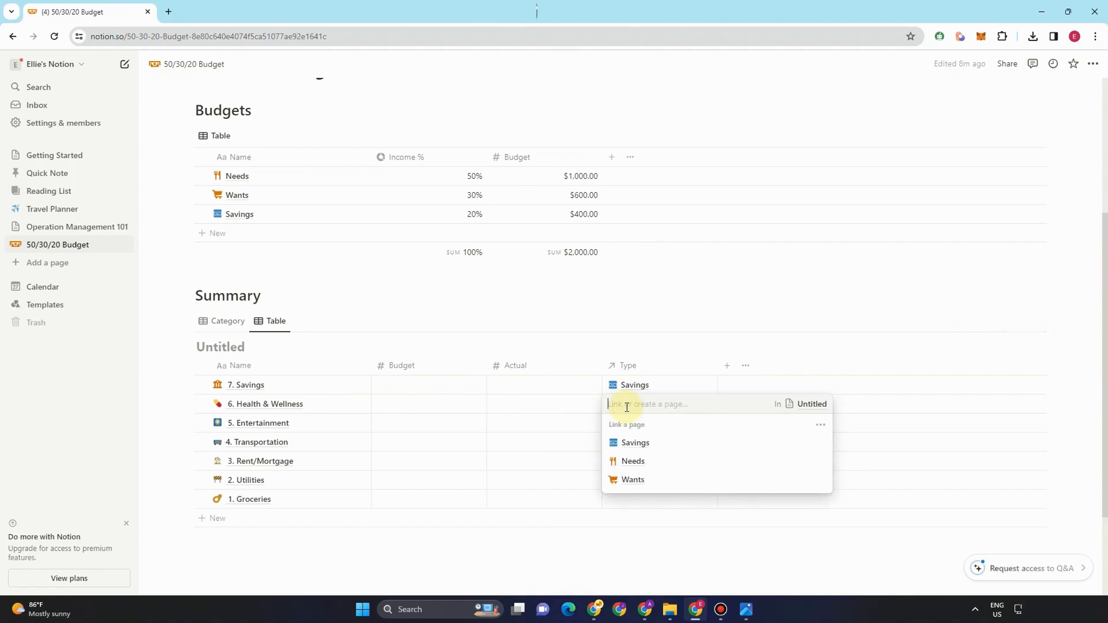
left_click(634, 462)
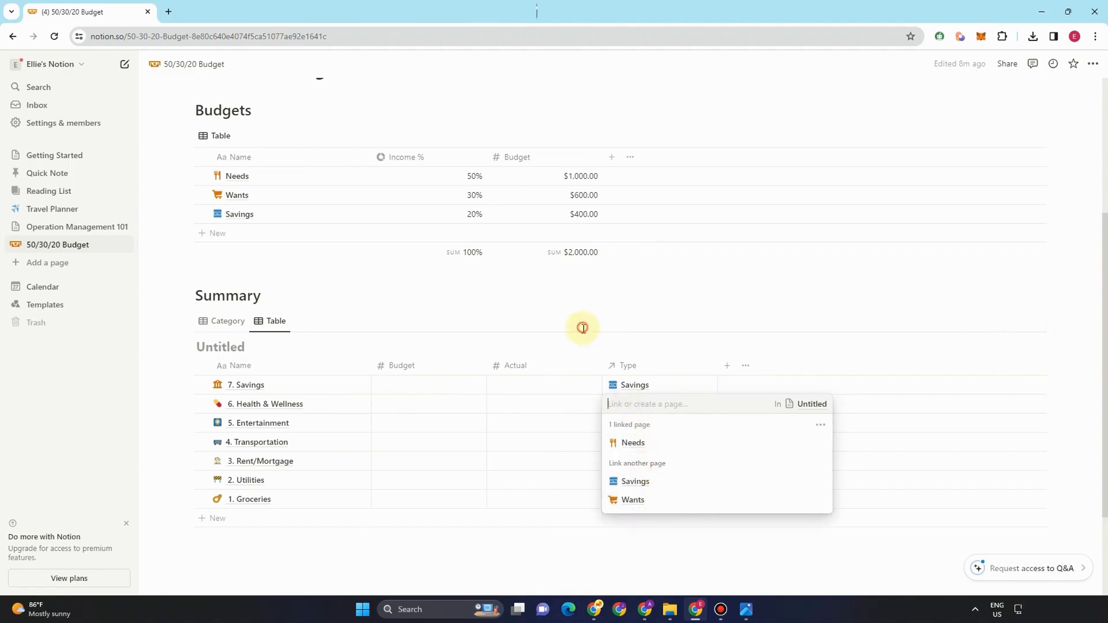
key("Escape")
left_click(639, 424)
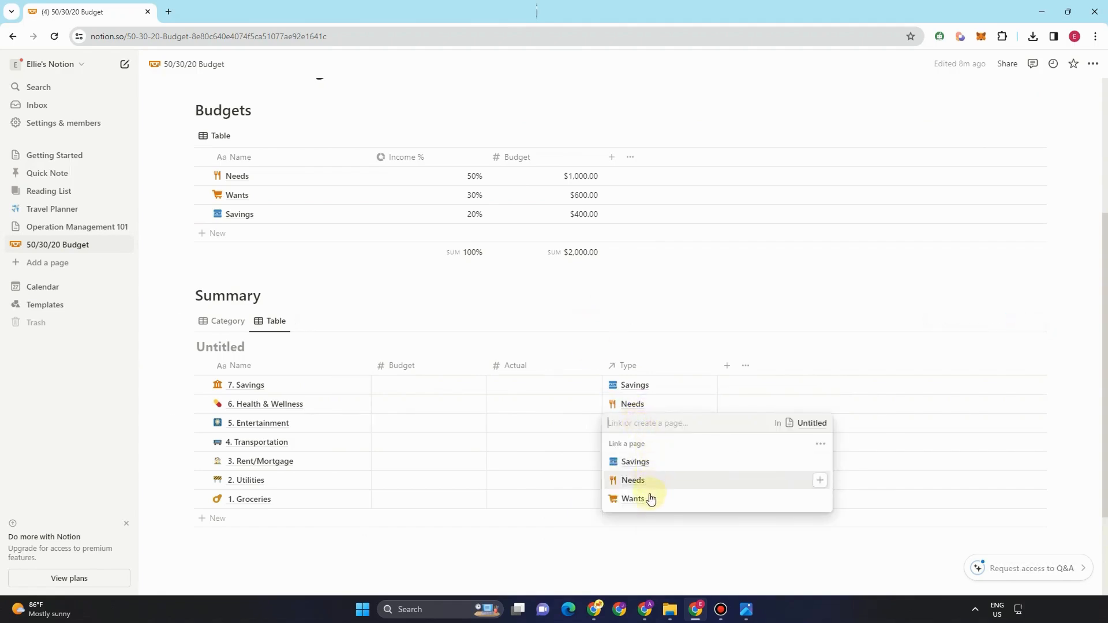
left_click(646, 497)
key("Escape")
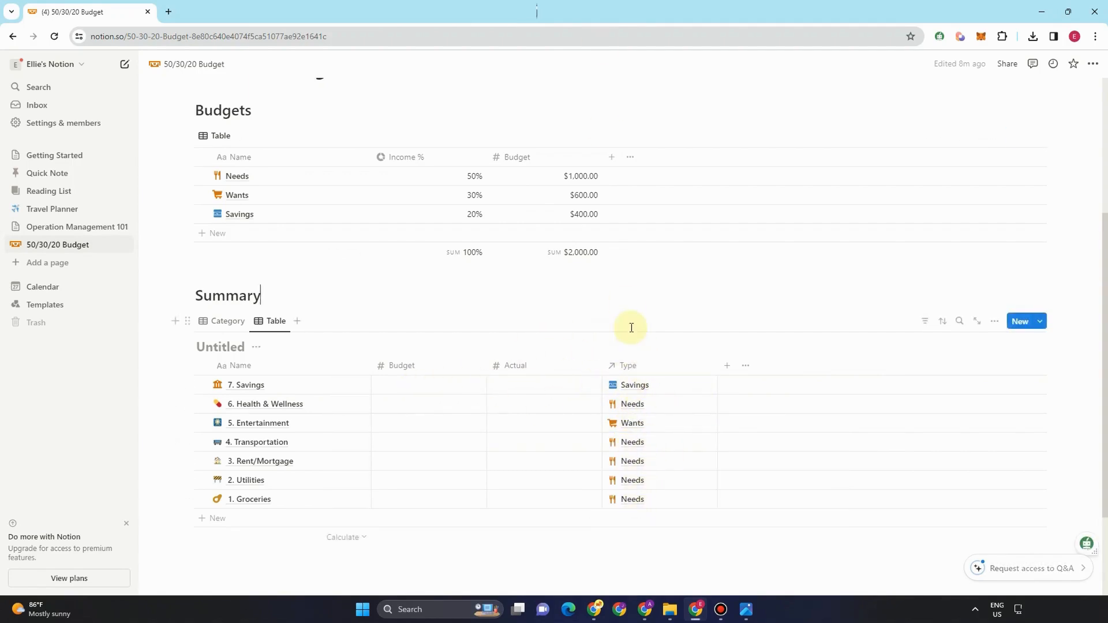
Step: Move the Type column of the Summary table directly after the Name column
left_click_drag(627, 369, 405, 365)
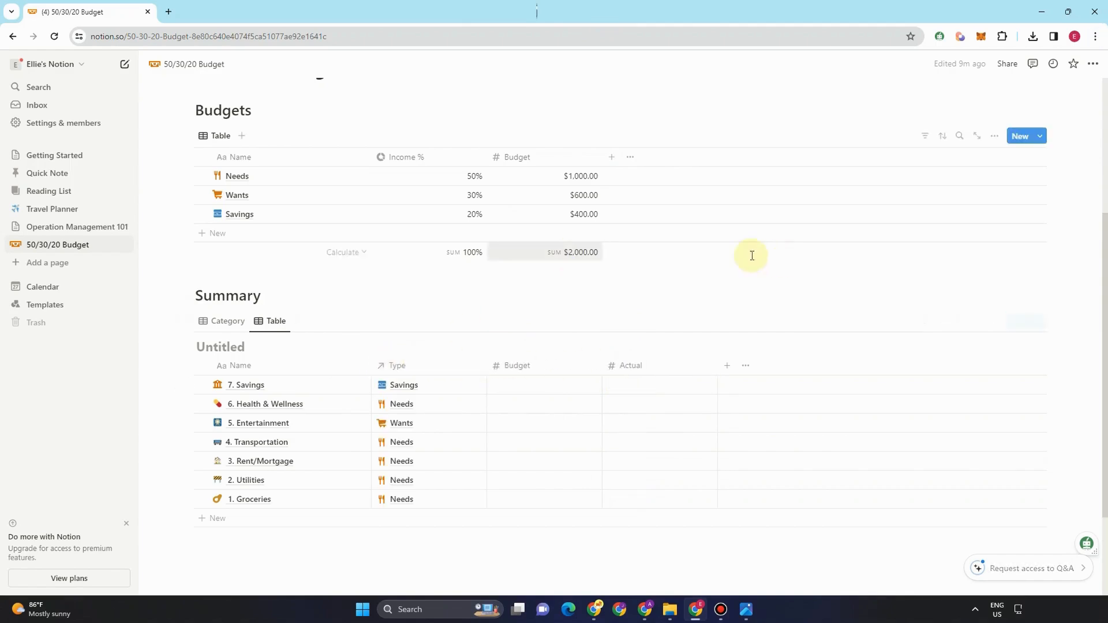
left_click(727, 366)
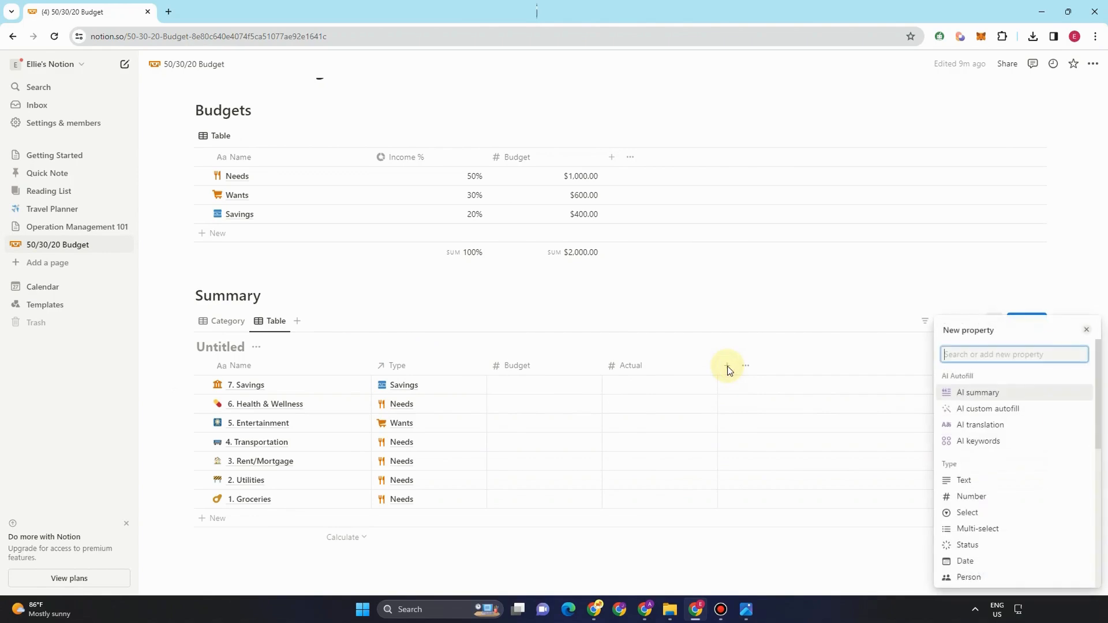
type("gr")
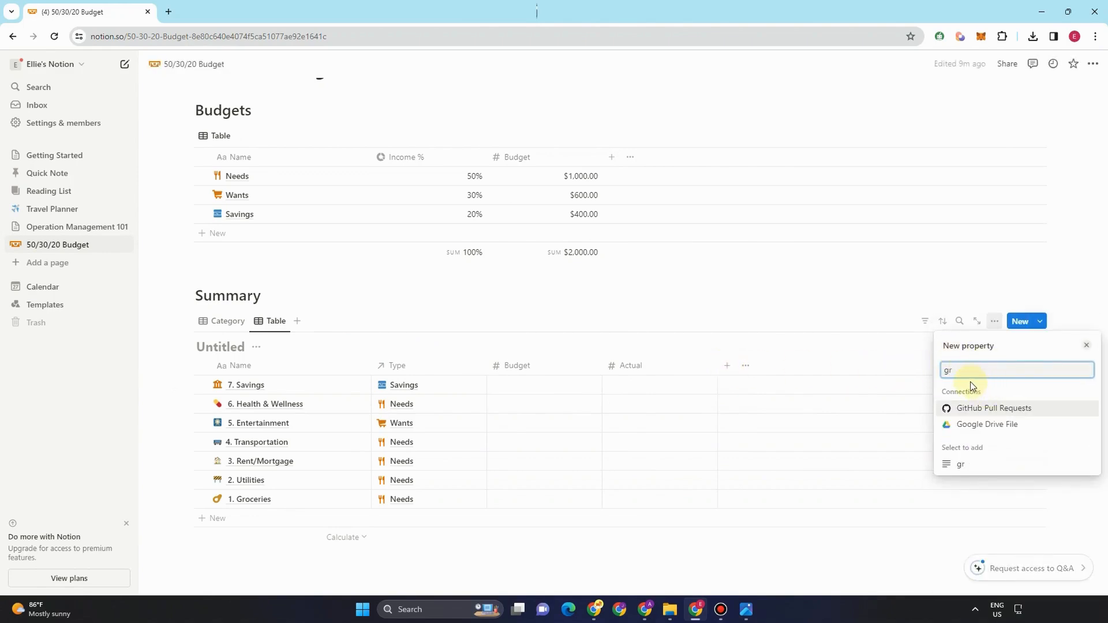
left_click(940, 314)
Step: Group the Summary table by Type and set the sorting of its groups to Manual
left_click(993, 322)
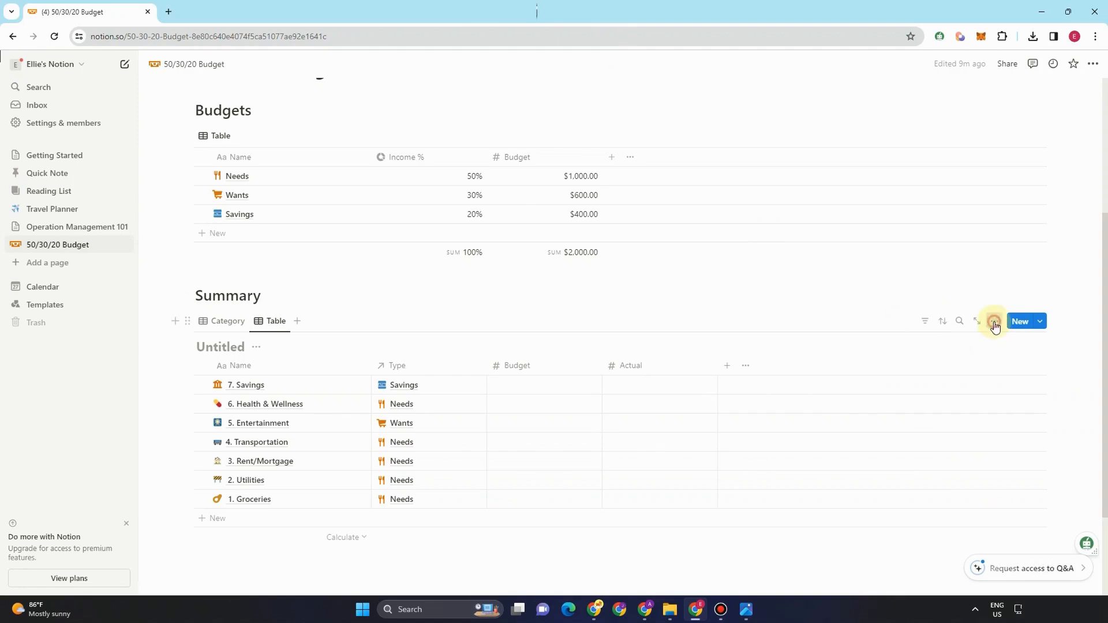
left_click(991, 448)
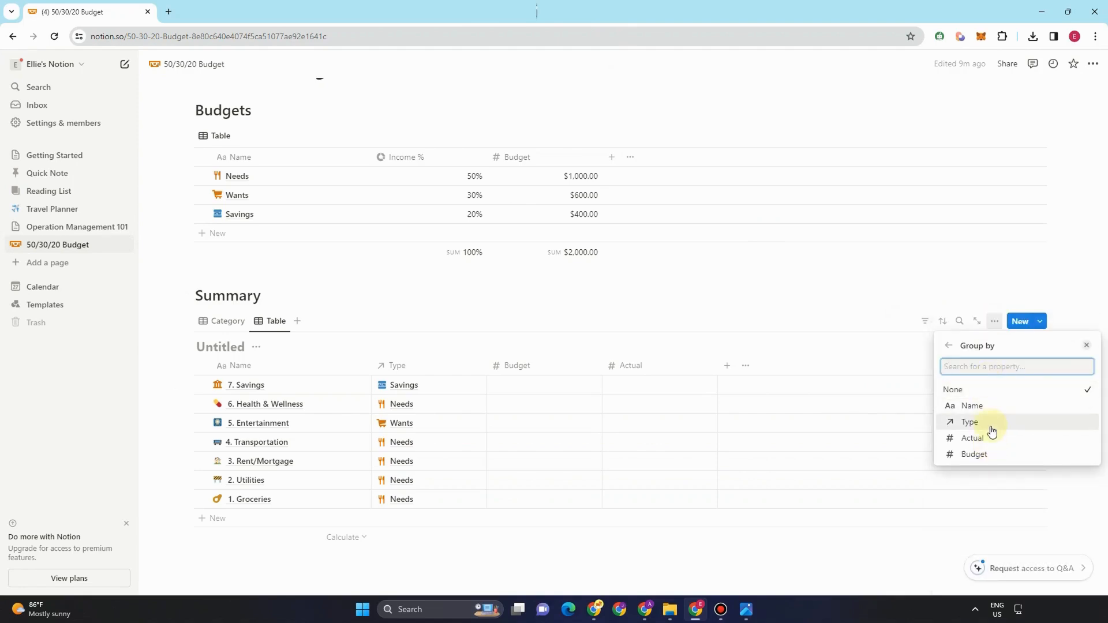
left_click(991, 428)
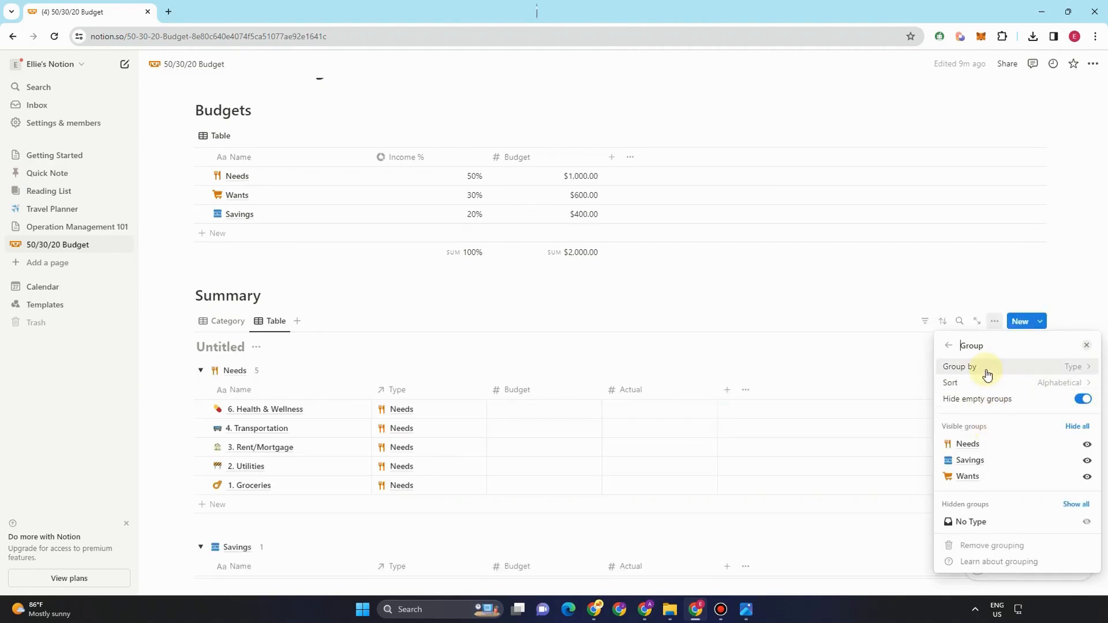
left_click(981, 384)
left_click(988, 406)
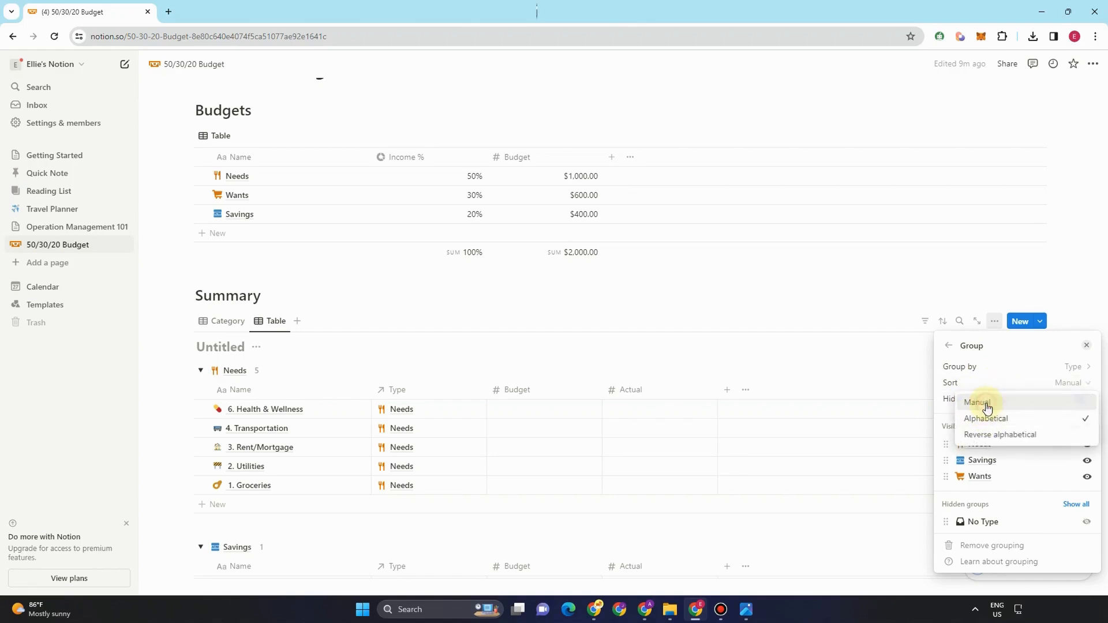
left_click(869, 311)
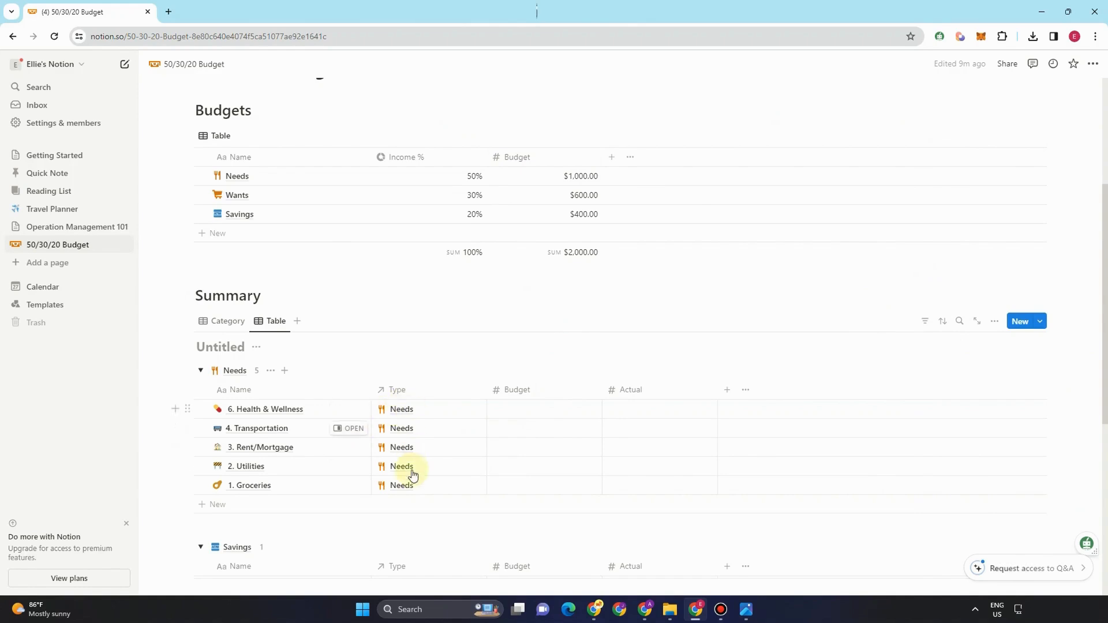
Step: Enter budgets of 500 for Health & Wellness, 200 for Transportation, 600 for Rent/Mortgage, 400 for Utilities and 200 for Groceries
scroll(412, 474, "down", 4)
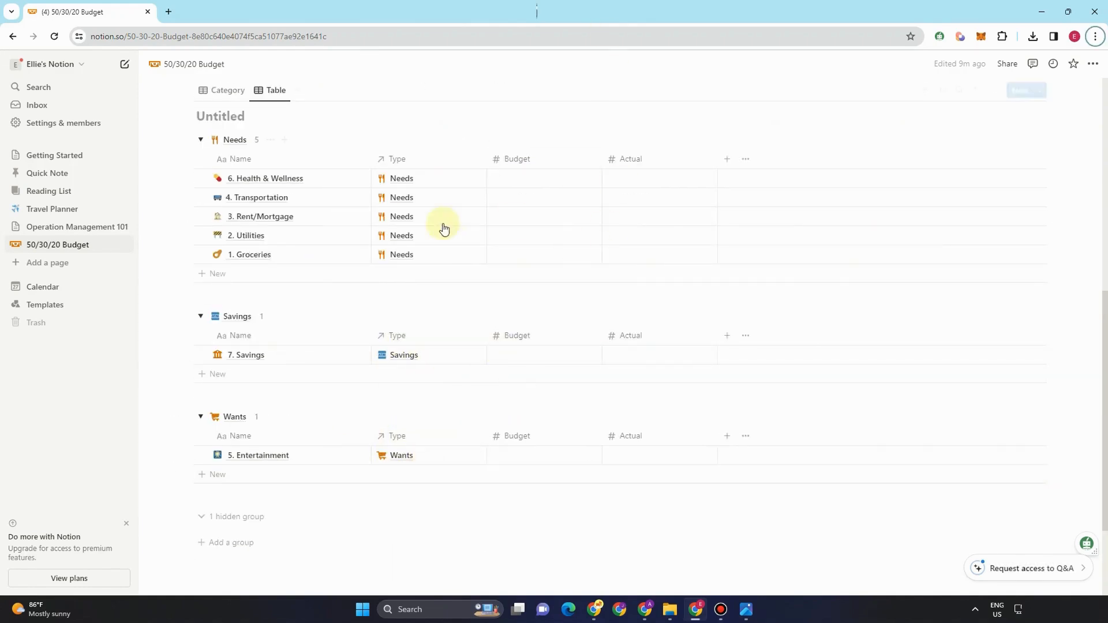
left_click(534, 182)
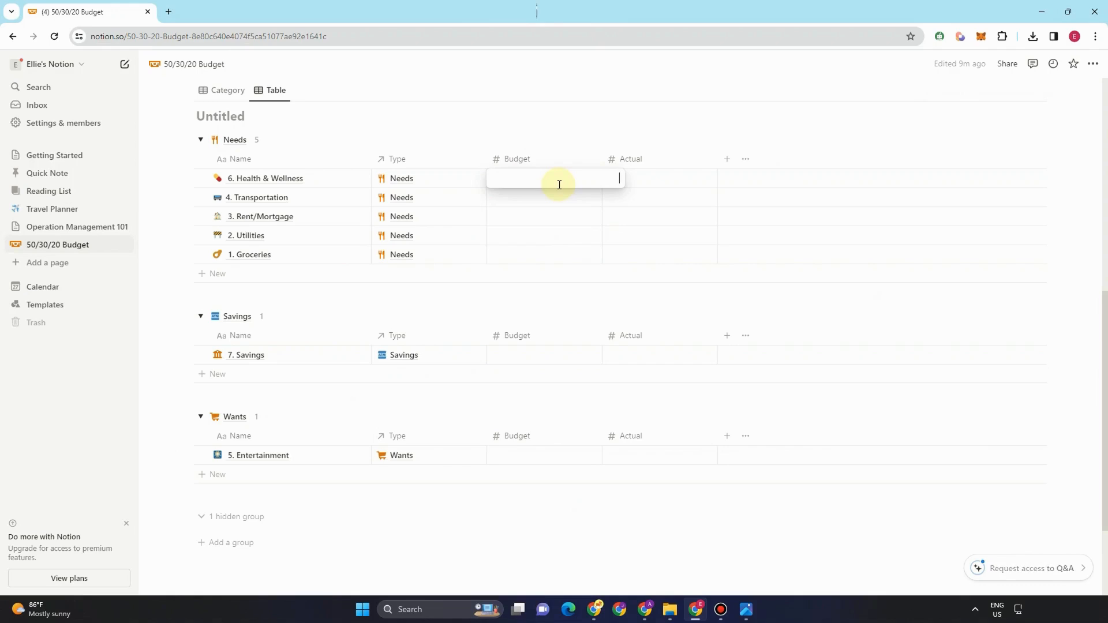
type("500")
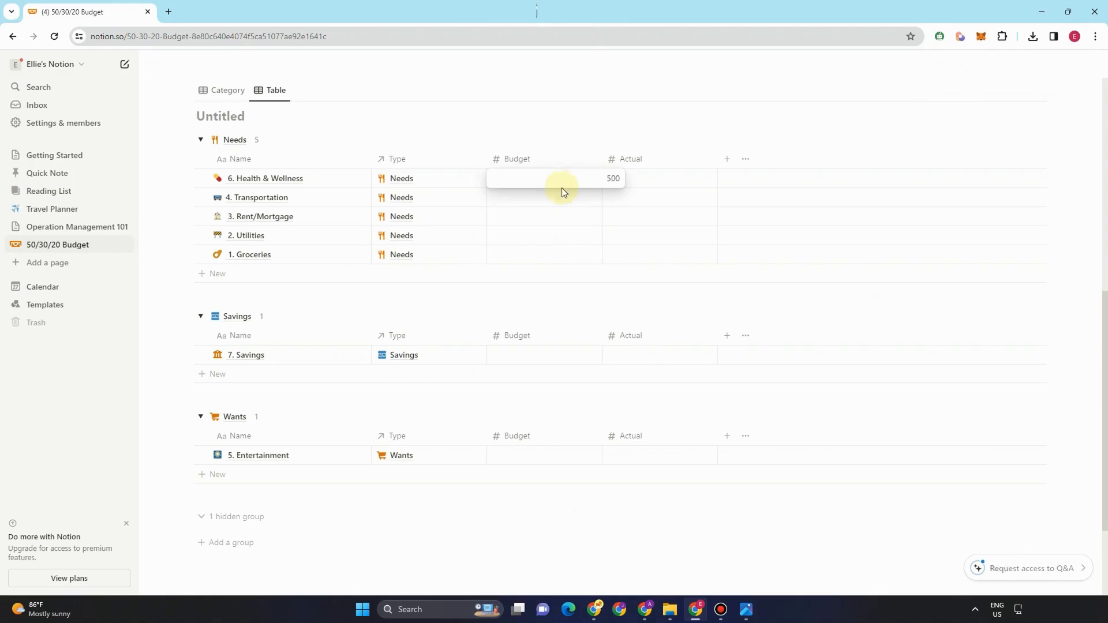
key("Return")
left_click(568, 199)
type("2")
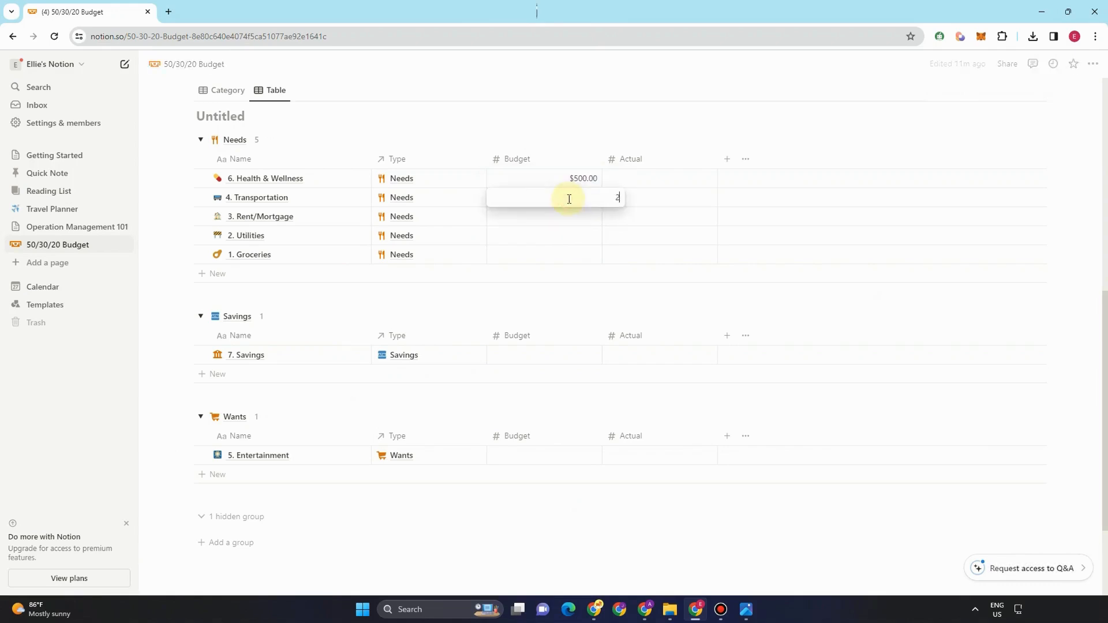
type("00")
key("Return")
left_click(579, 215)
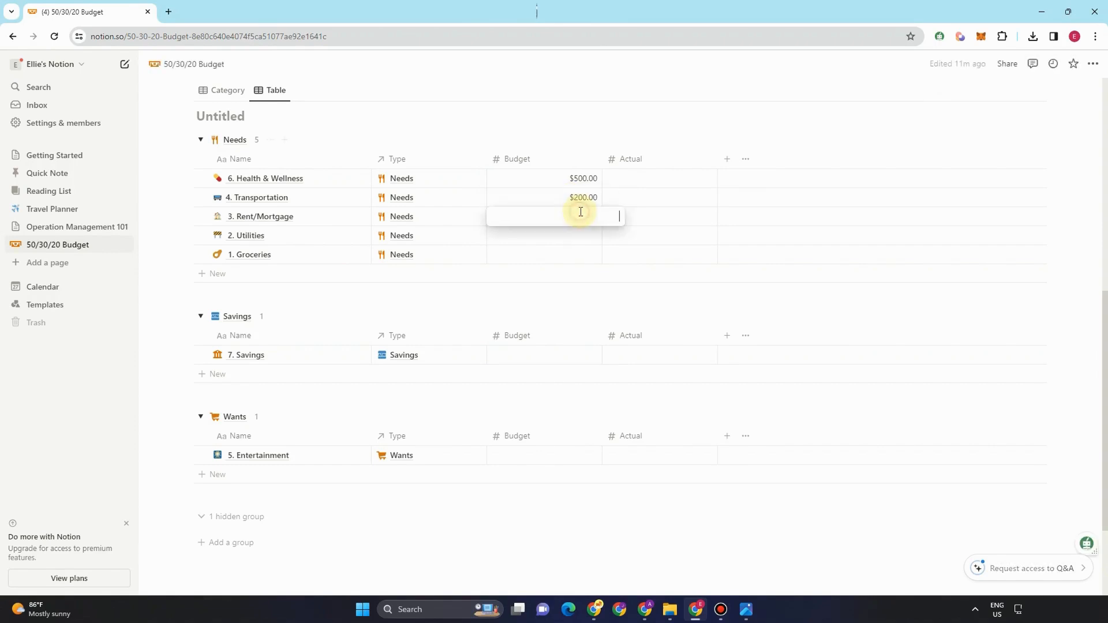
type("600")
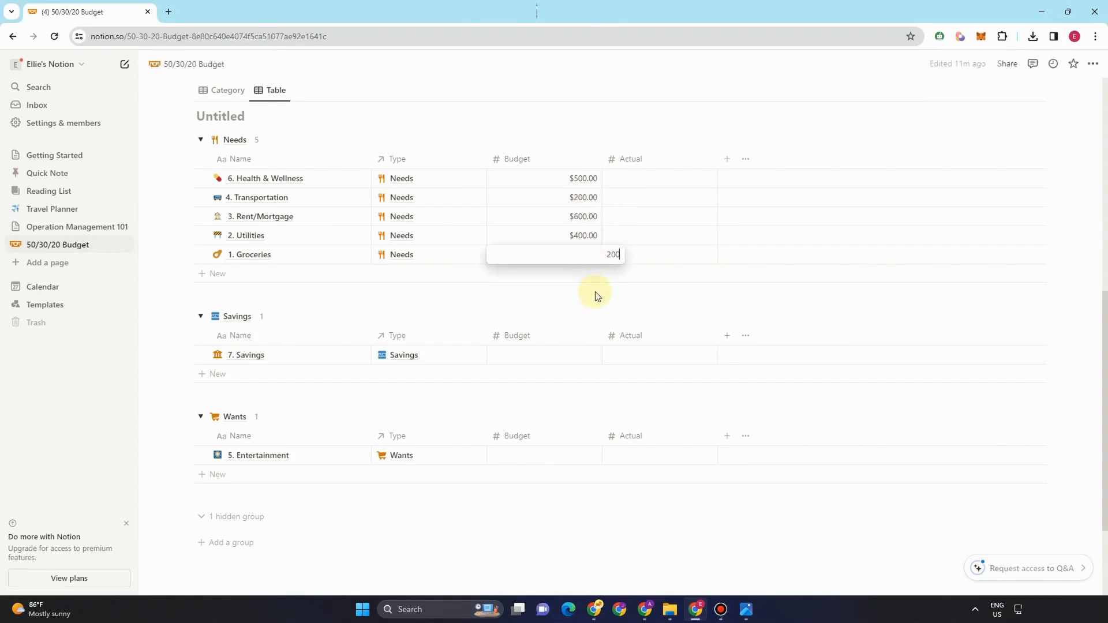
key("Return")
Step: Calculate the Sum of the Budget column for the groups of the Summary table
left_click(574, 295)
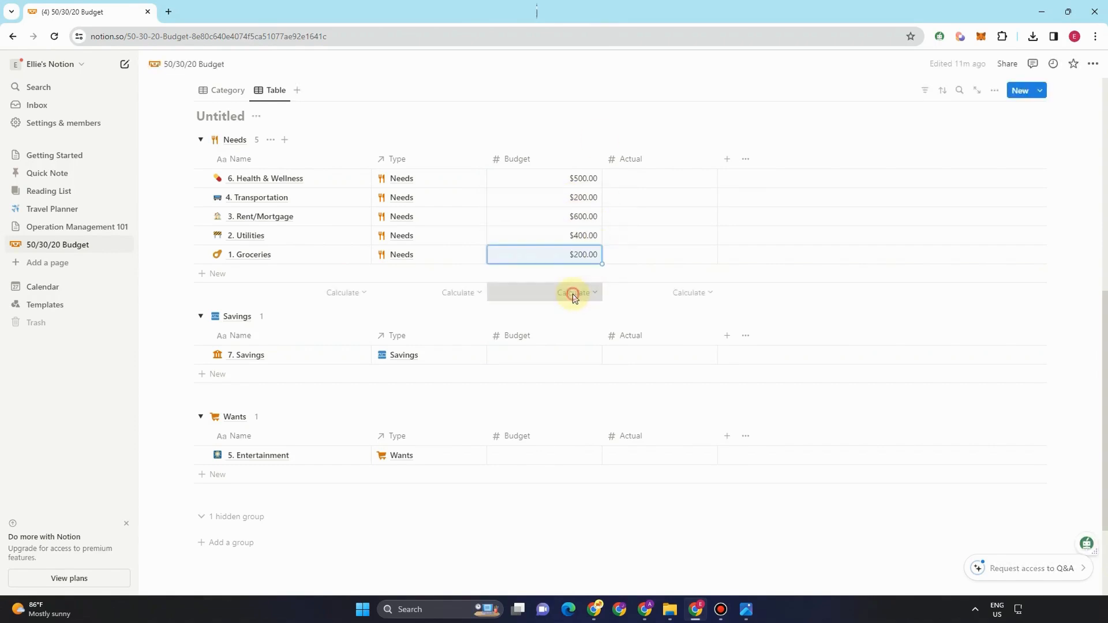
mouse_move(578, 332)
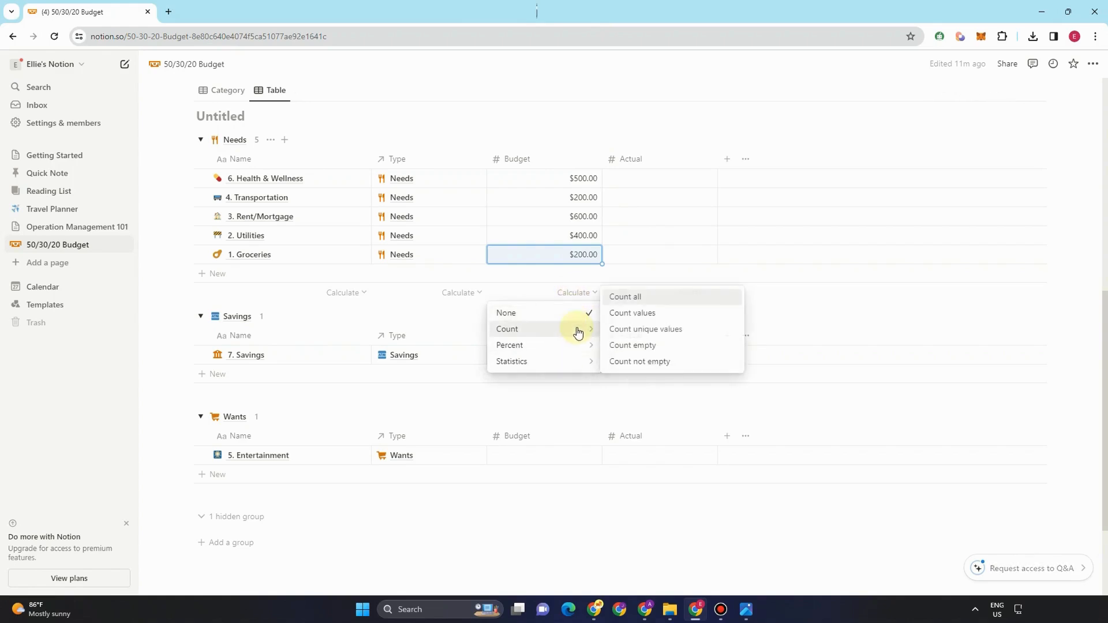
mouse_move(594, 364)
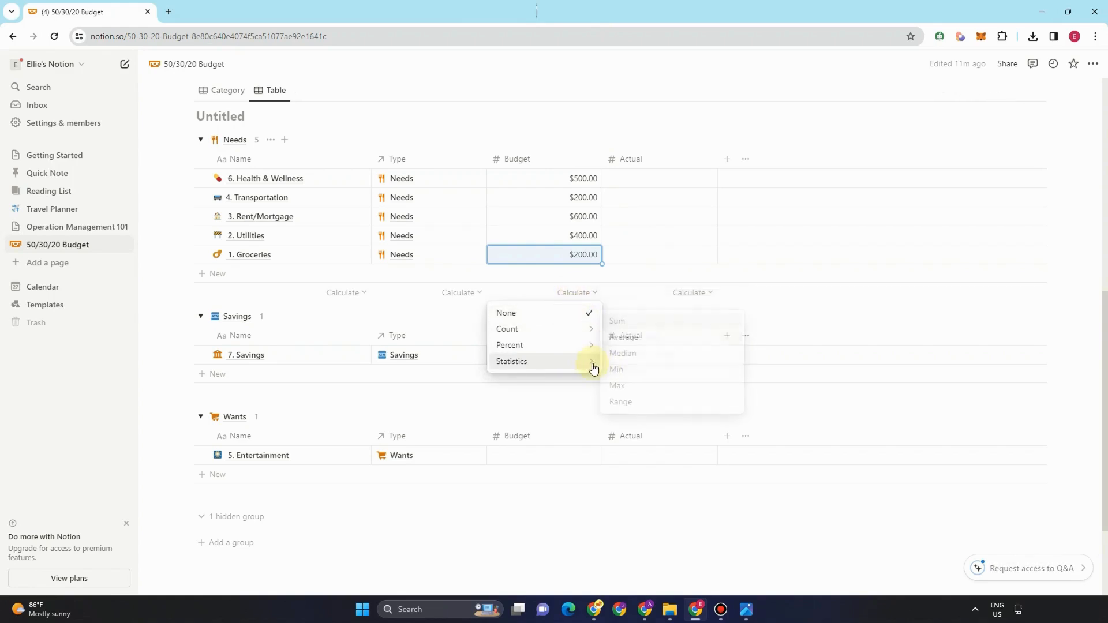
left_click(633, 321)
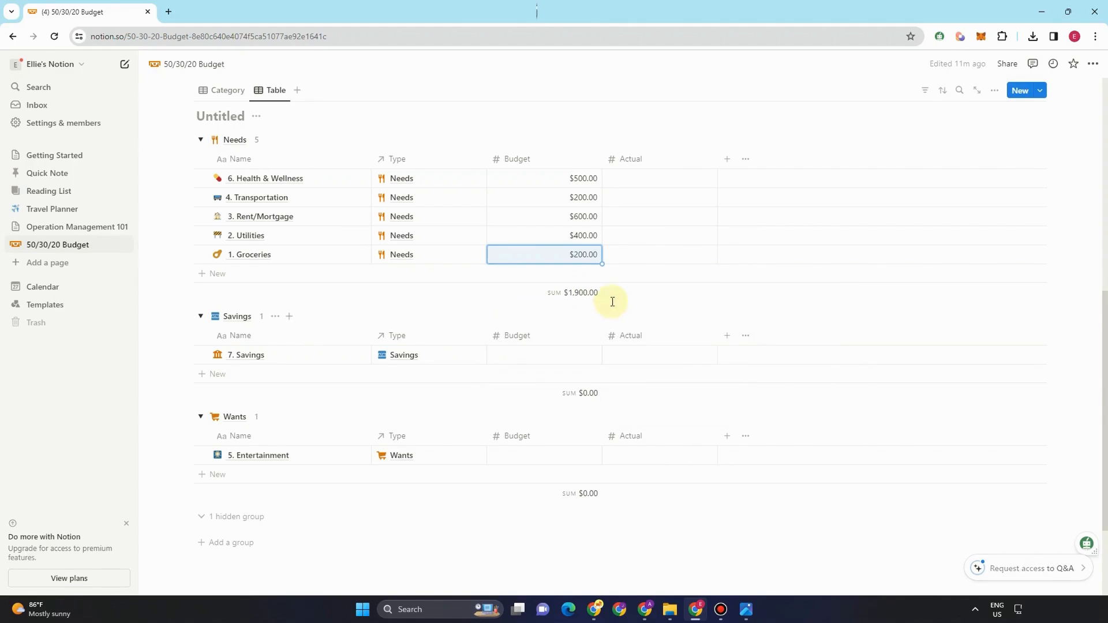
Step: Try to add a Rollup property named "BUDGETED" to the Budgets table and choose its relation
scroll(616, 300, "up", 3)
scroll(607, 210, "up", 5)
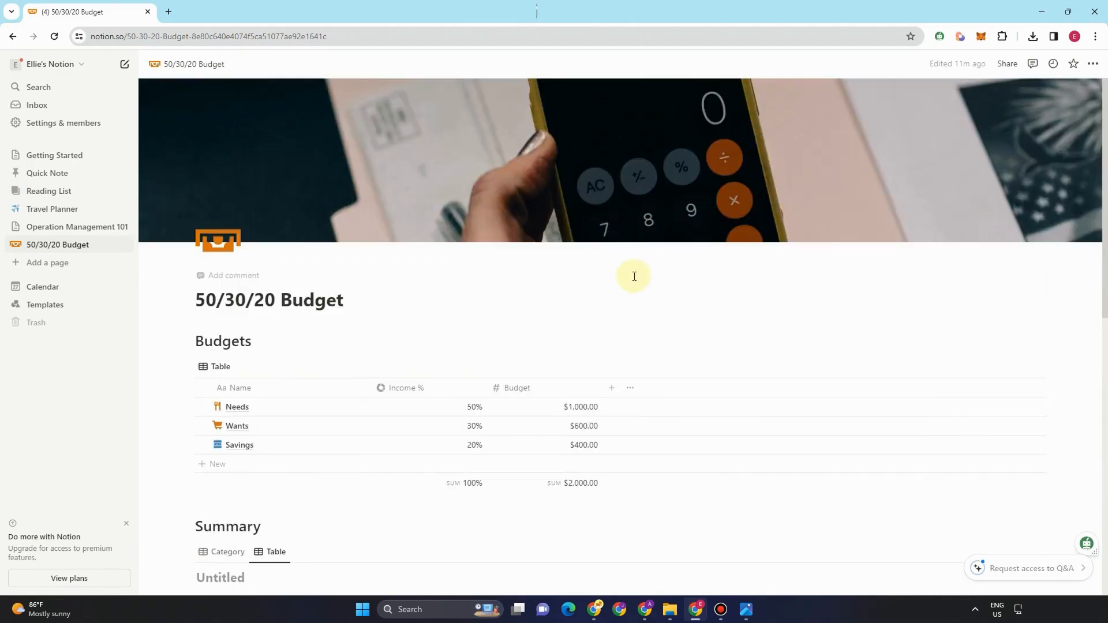
scroll(612, 265, "down", 3)
left_click(612, 216)
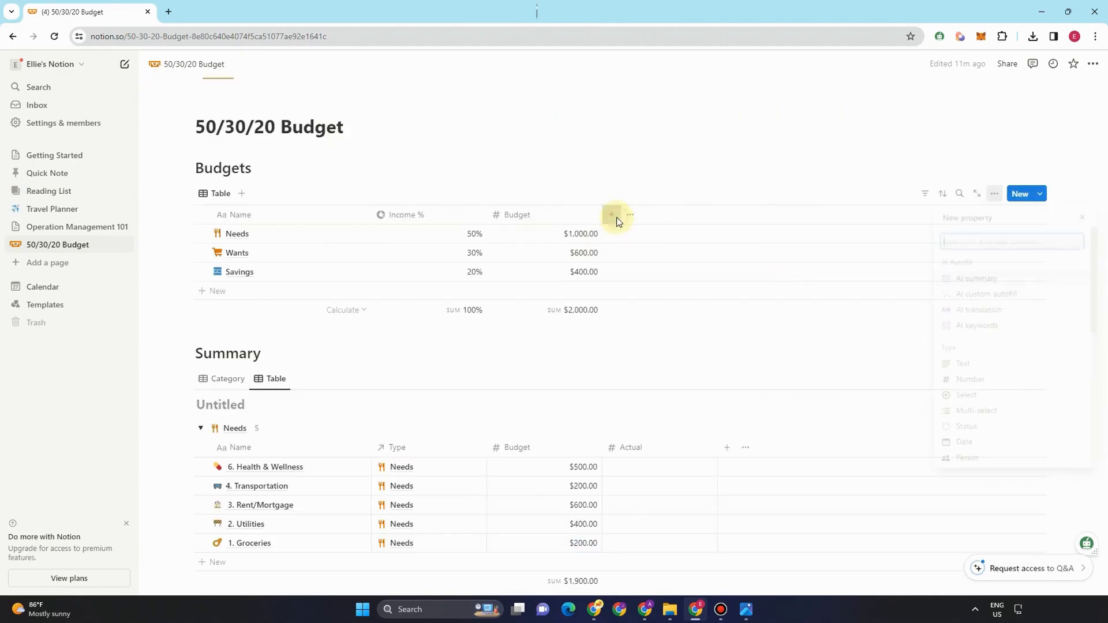
type("roll")
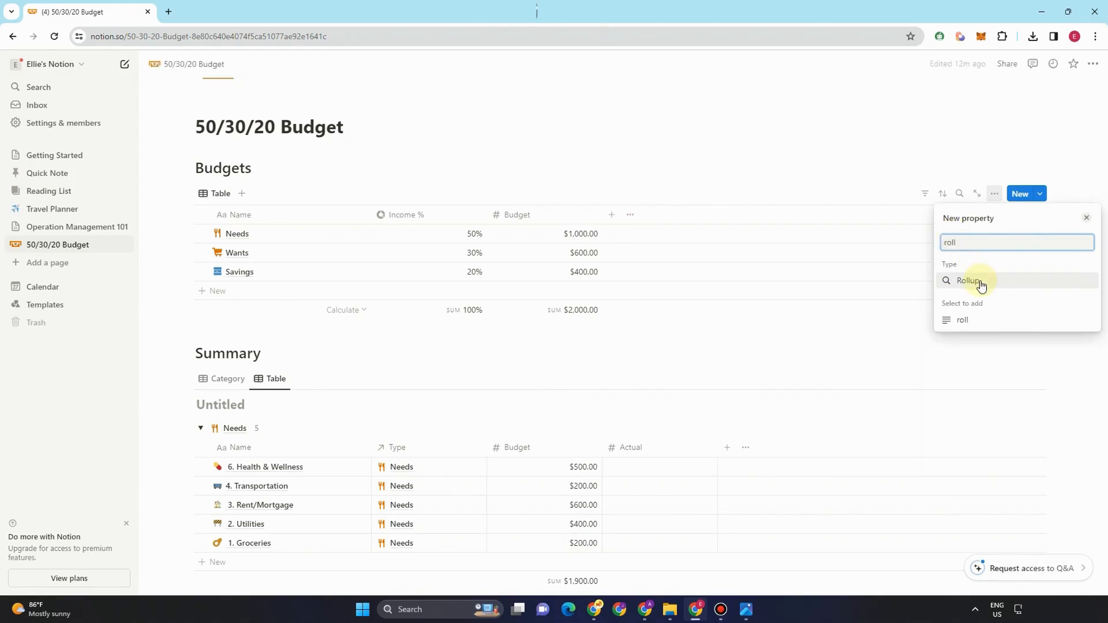
left_click(980, 282)
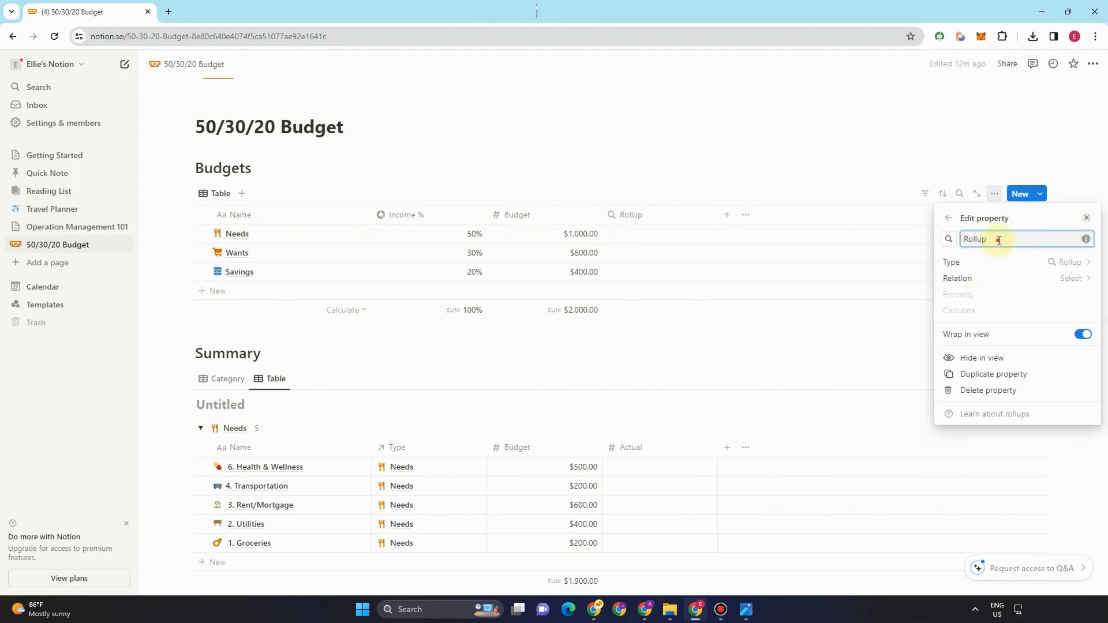
type("BUDGETED")
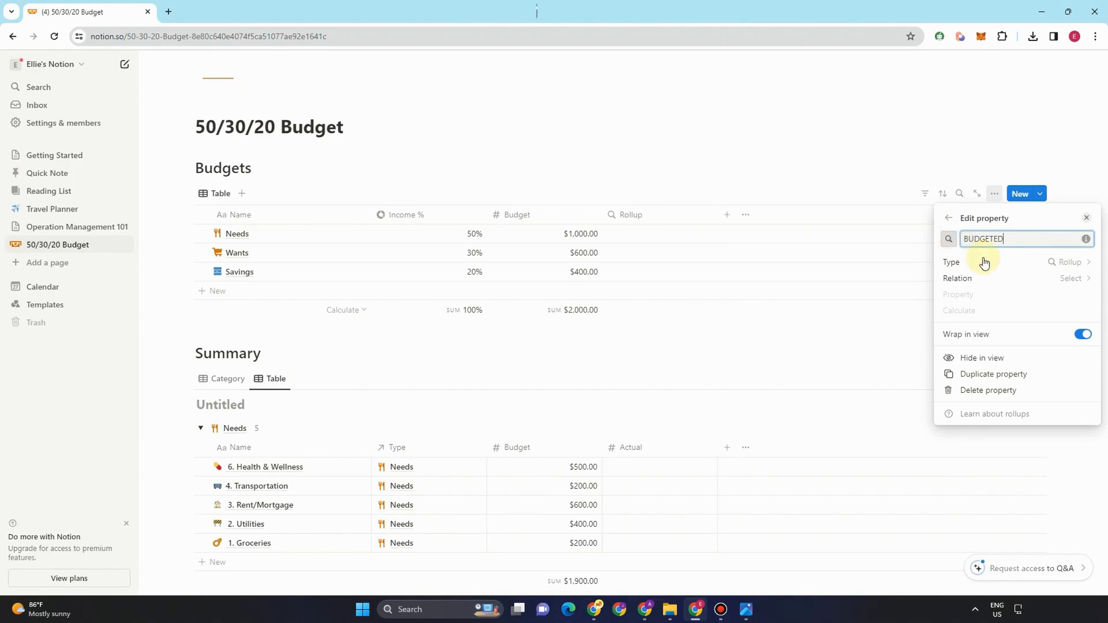
left_click(998, 282)
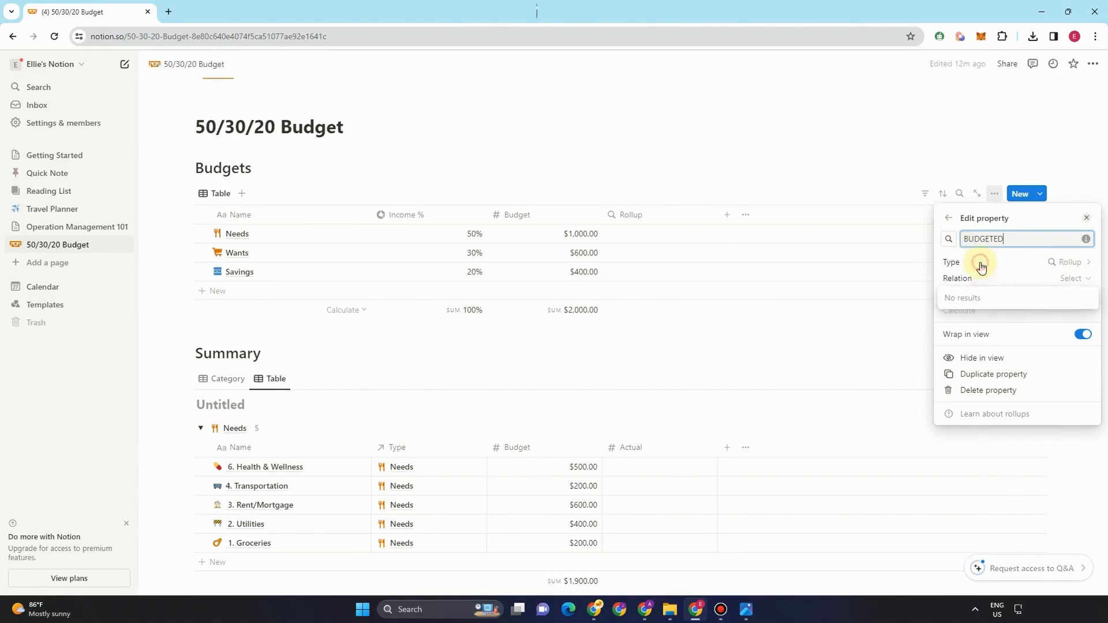
left_click(981, 265)
left_click(949, 220)
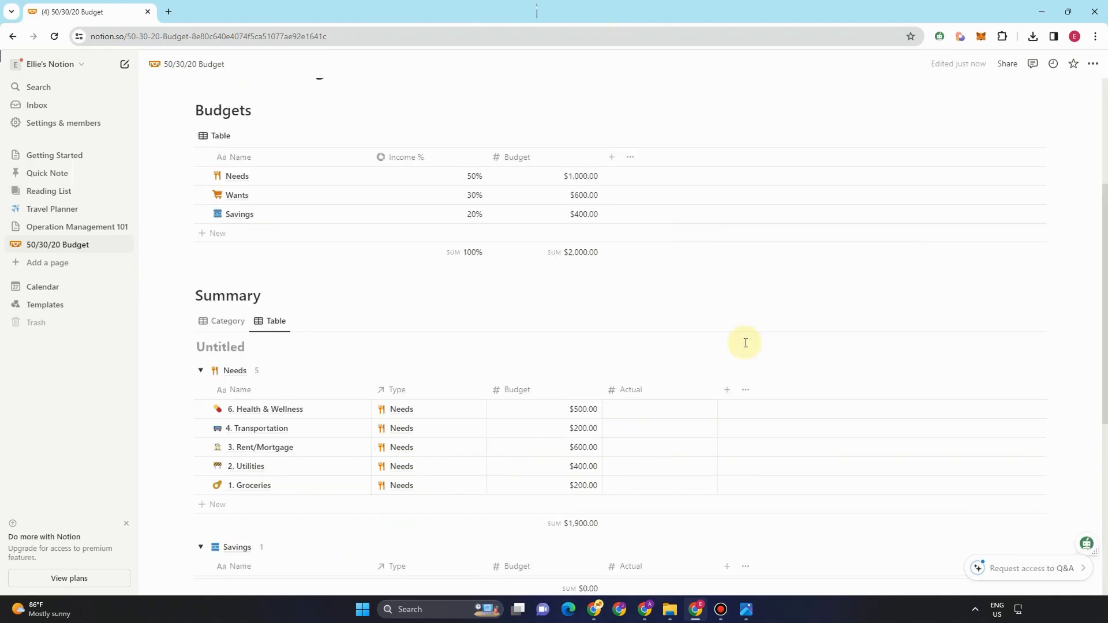
Step: Add a Rollup property named "Budgeted" to the Summary table
scroll(744, 342, "up", 3)
scroll(685, 433, "down", 4)
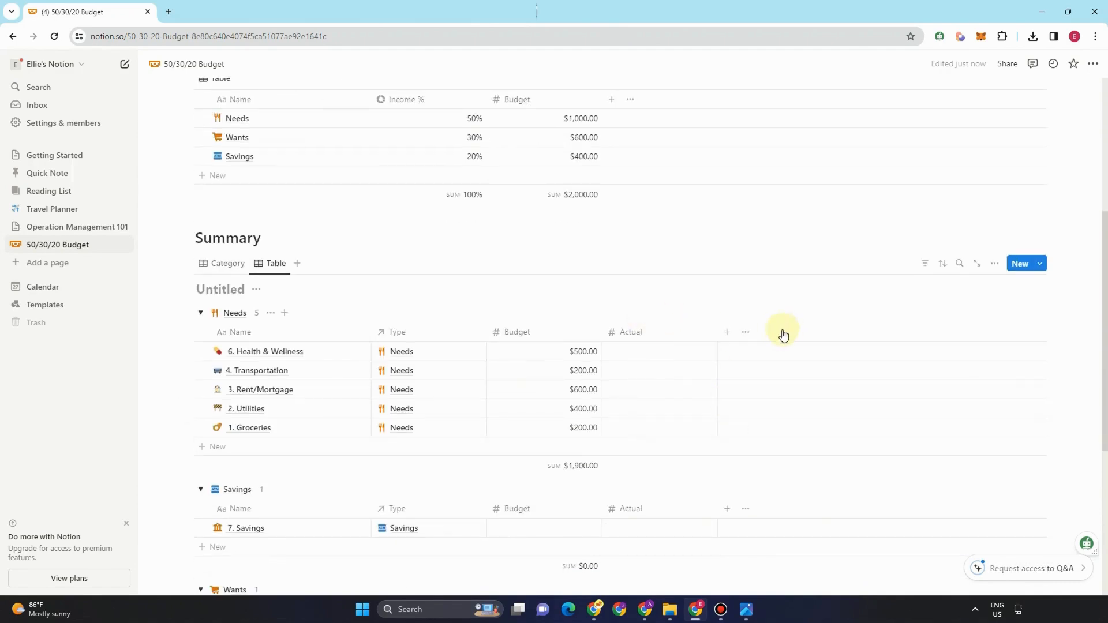
left_click(730, 331)
type("Roll")
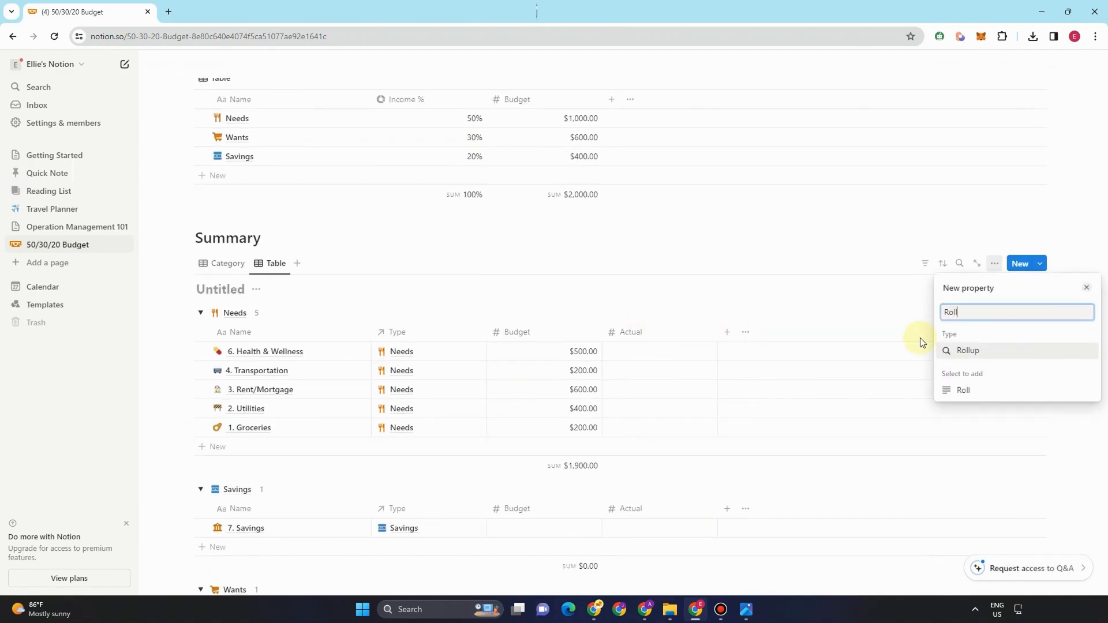
left_click(965, 351)
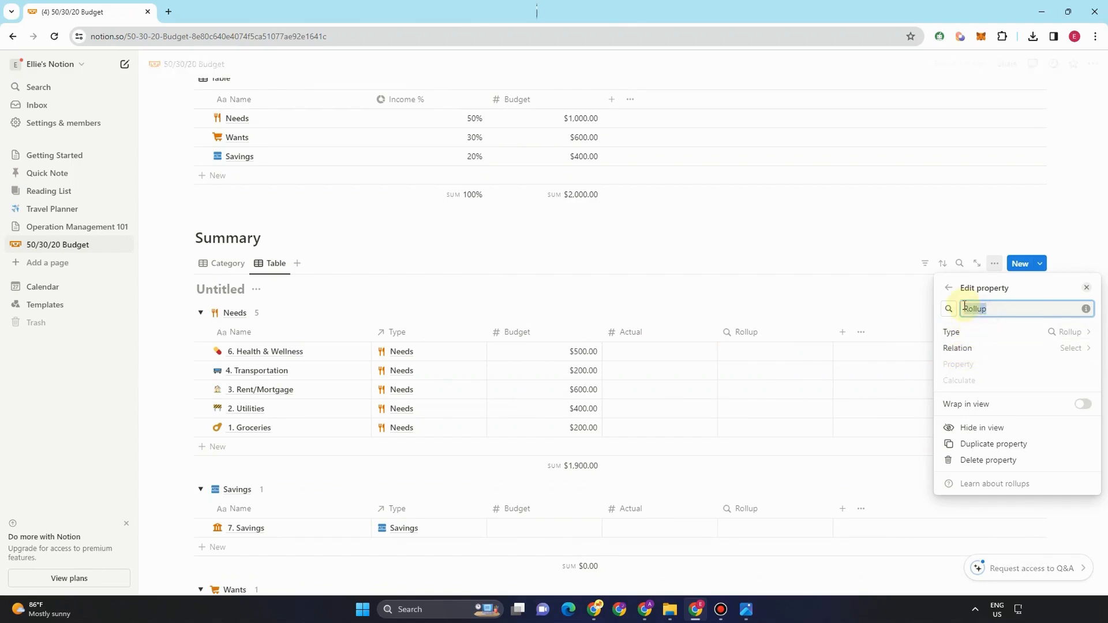
type("Budgeted")
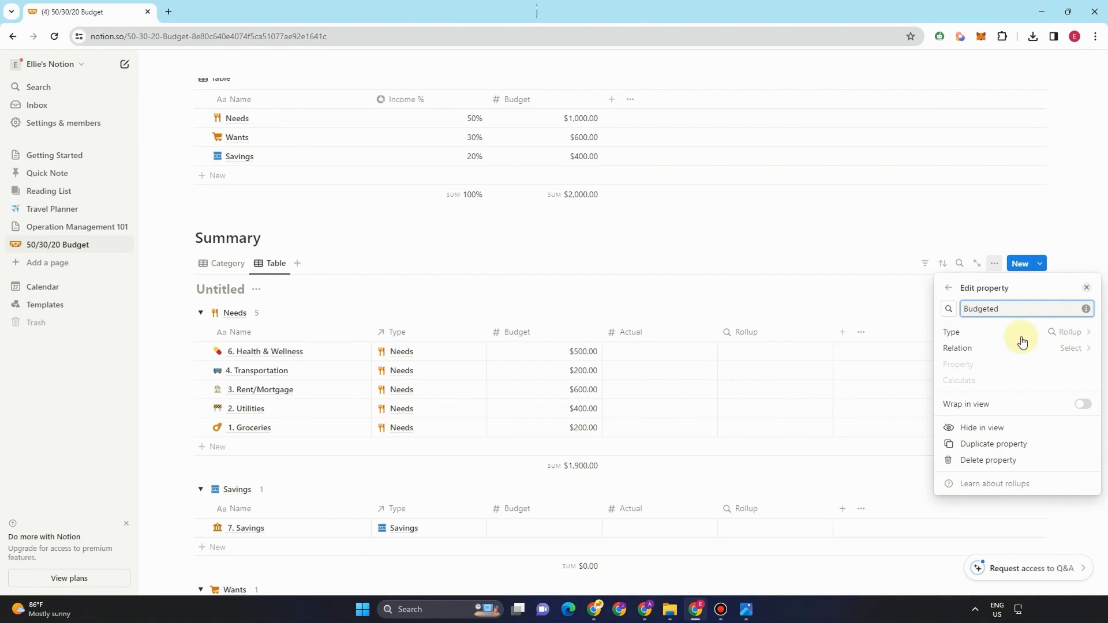
Step: Configure the Budgeted rollup to use the Type relation and the Budget property, calculated as Sum
left_click(1024, 348)
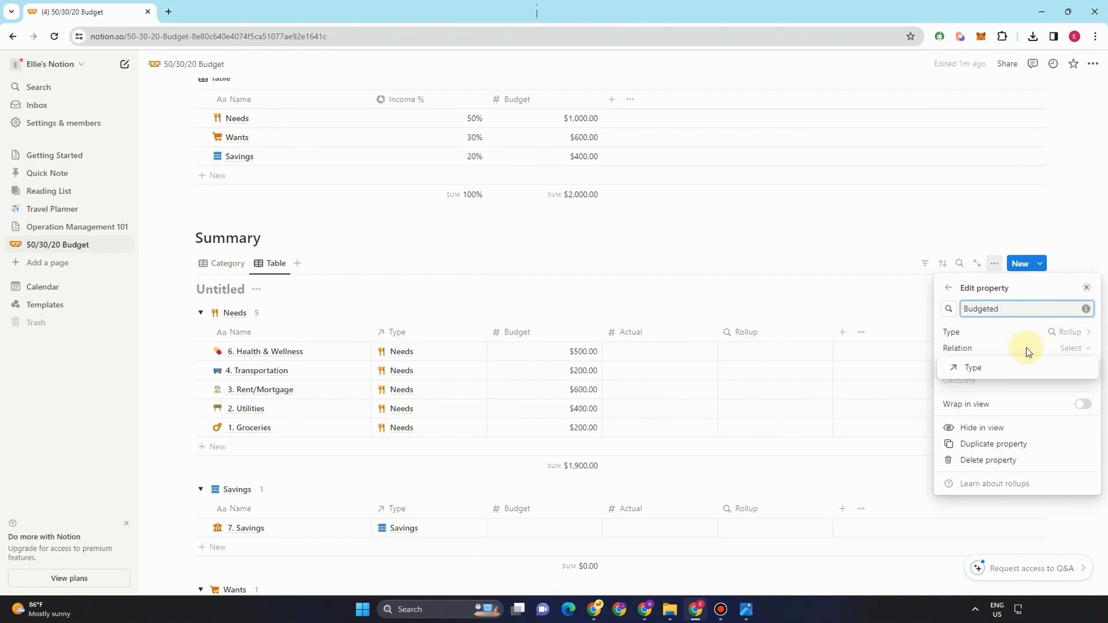
left_click(1001, 369)
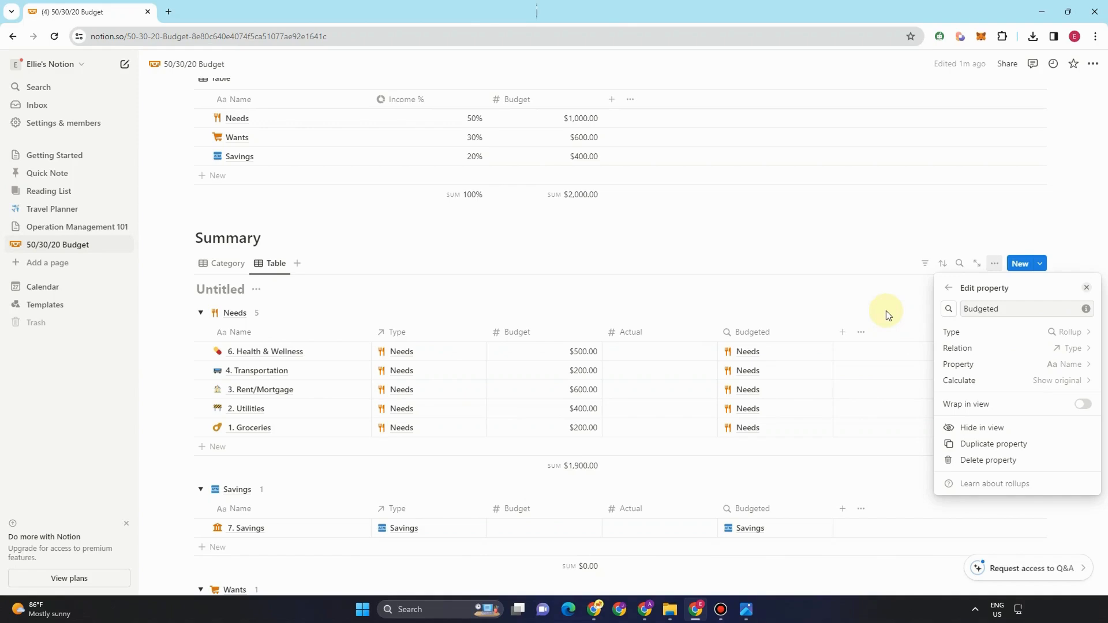
left_click(1015, 365)
left_click(993, 400)
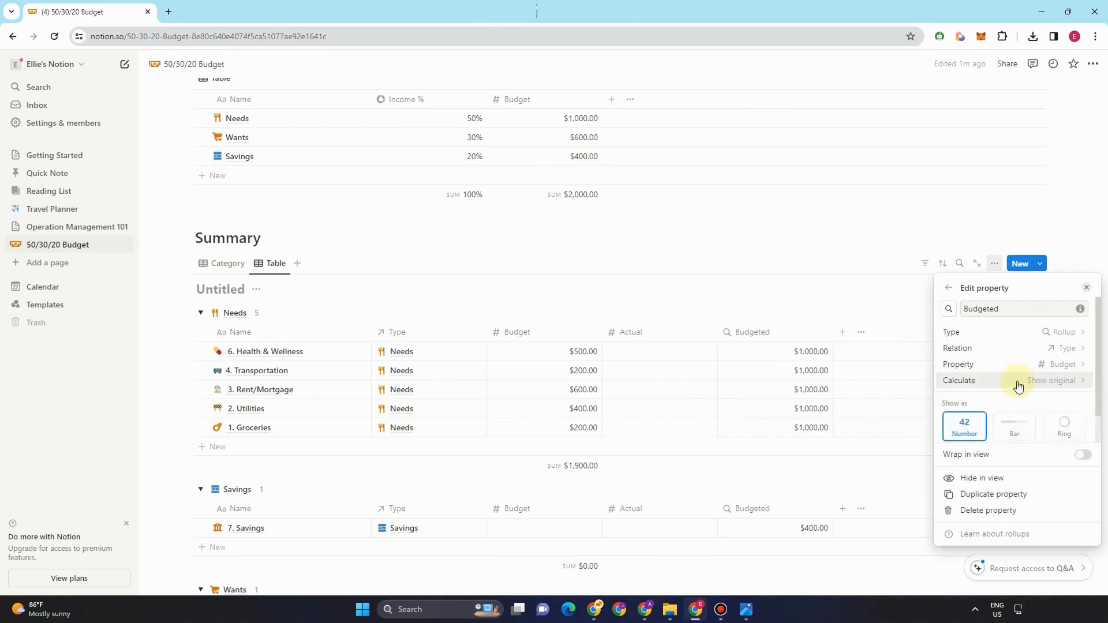
left_click(1018, 384)
mouse_move(1006, 456)
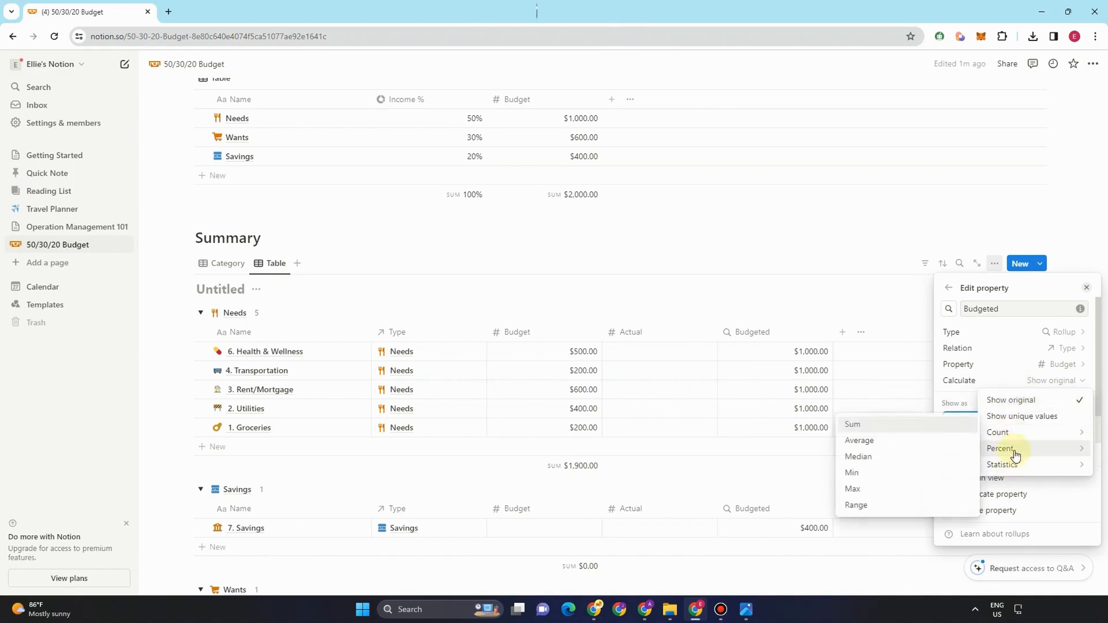
left_click(878, 428)
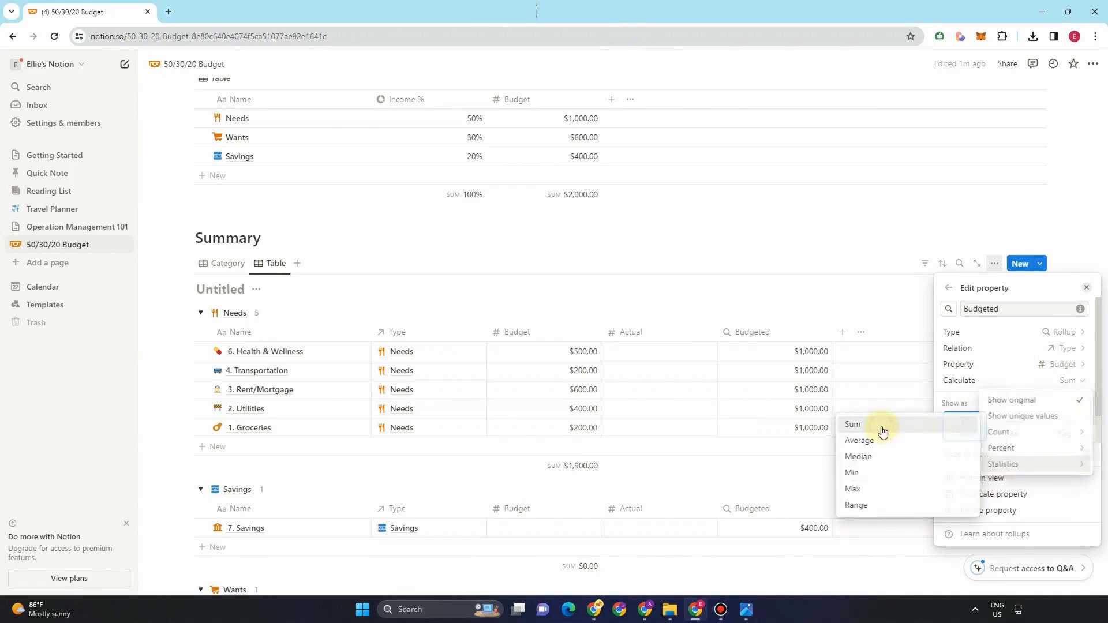